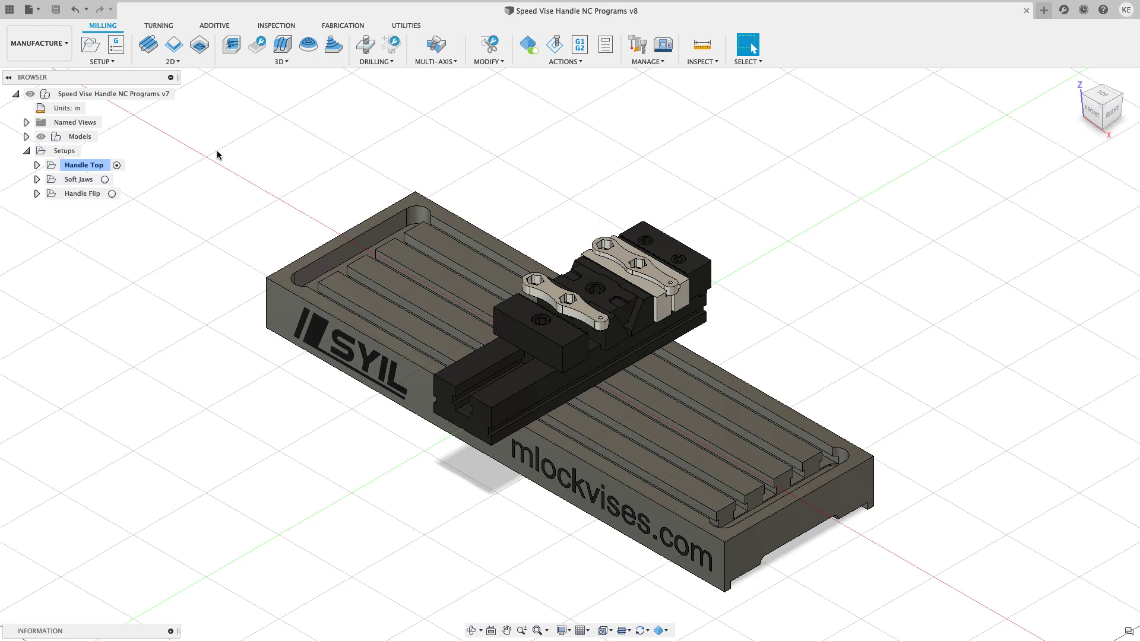
Orbit and zoom around the vise, then return to the isometric view of the table.
scroll(730, 372, up, 10)
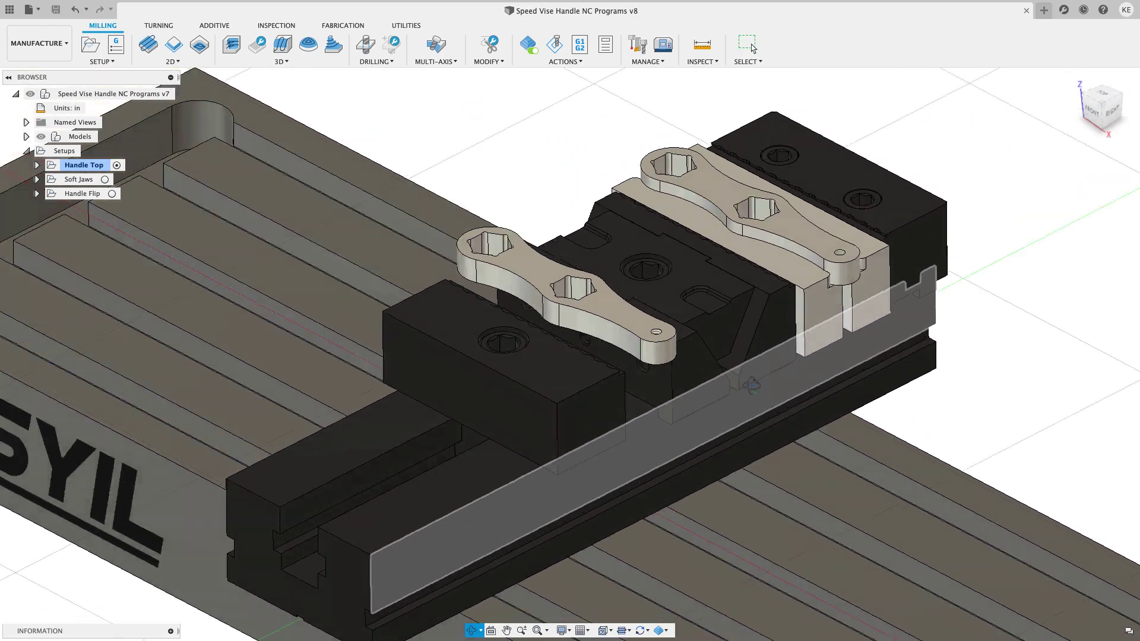
shift+middle_drag(751, 385, 1010, 225)
scroll(625, 329, up, 8)
scroll(653, 321, down, 8)
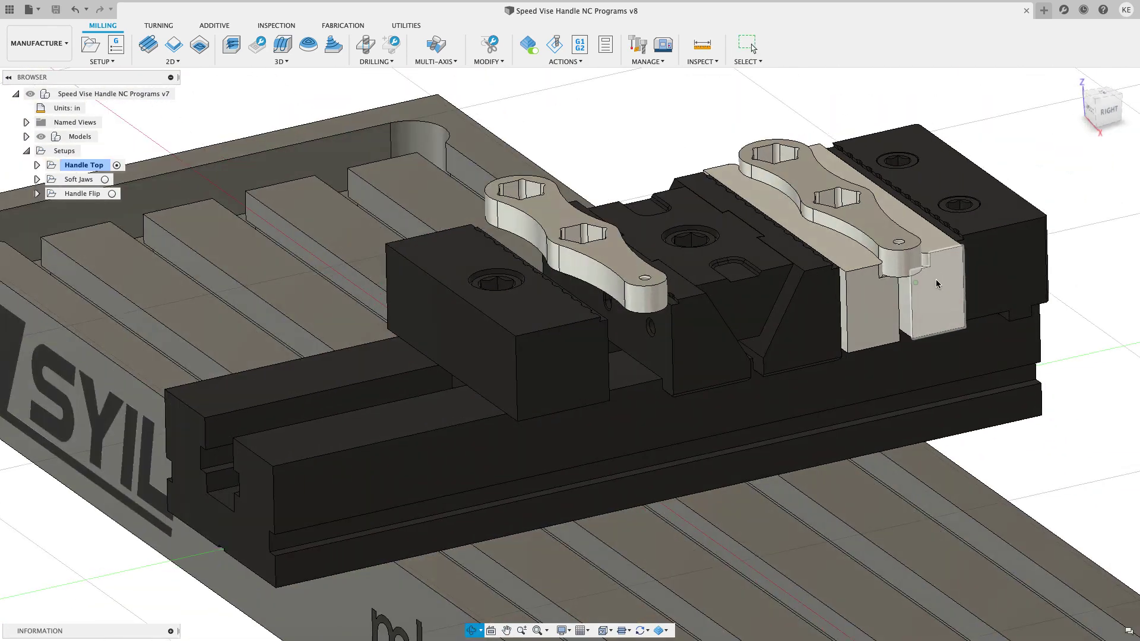
click(1098, 100)
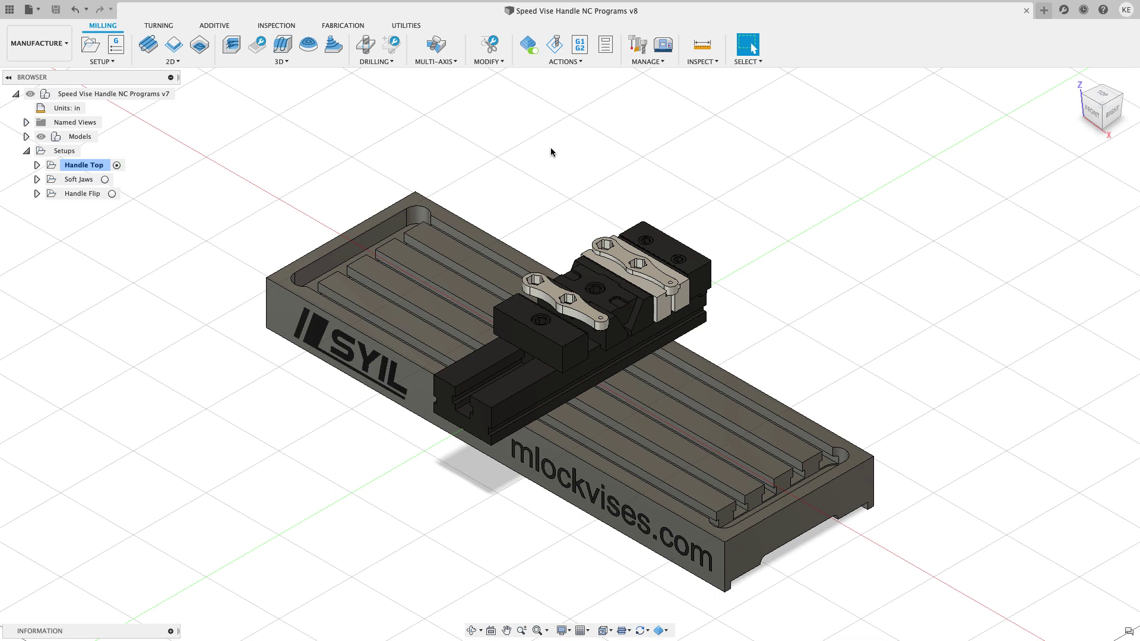
Review the Handle Top setup's post-processing settings and close it unchanged.
scroll(545, 158, up, 5)
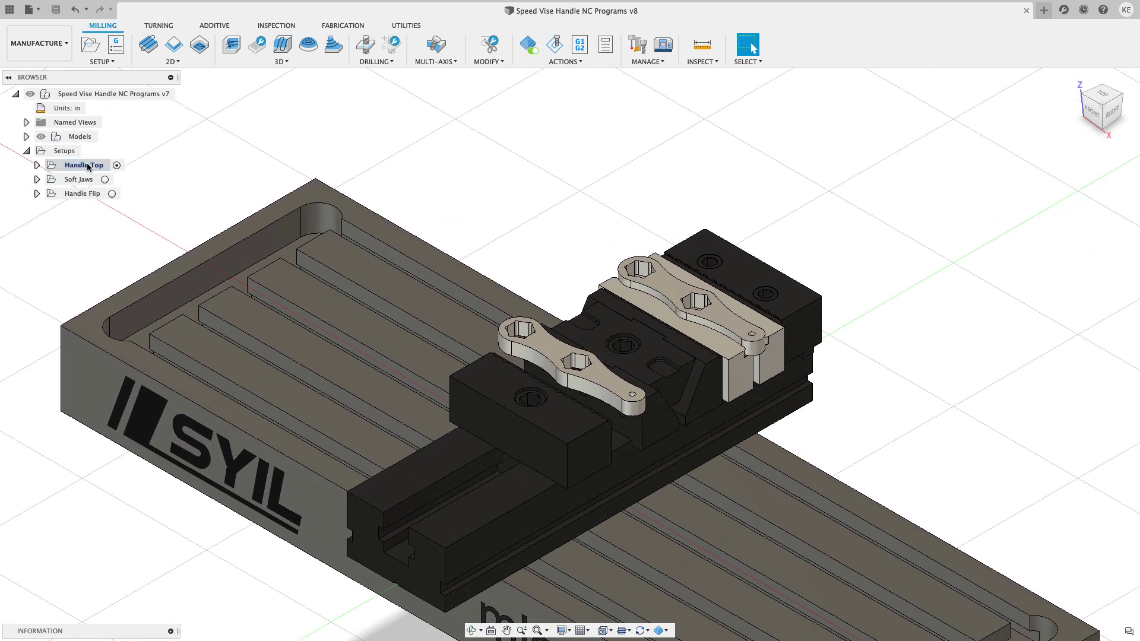
right_click(93, 166)
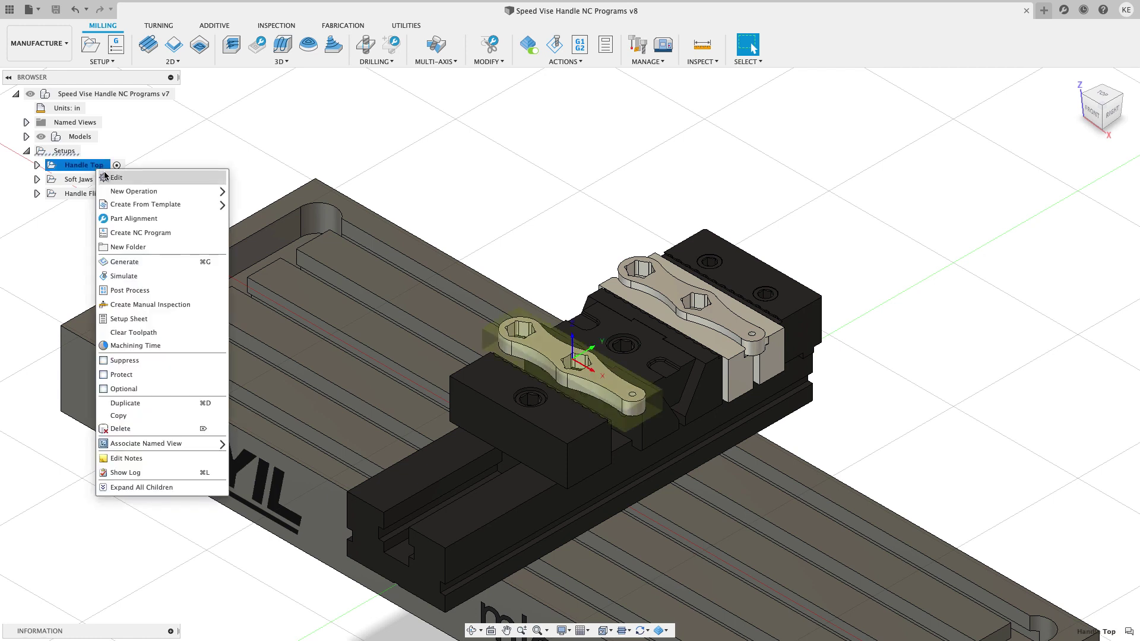
click(110, 174)
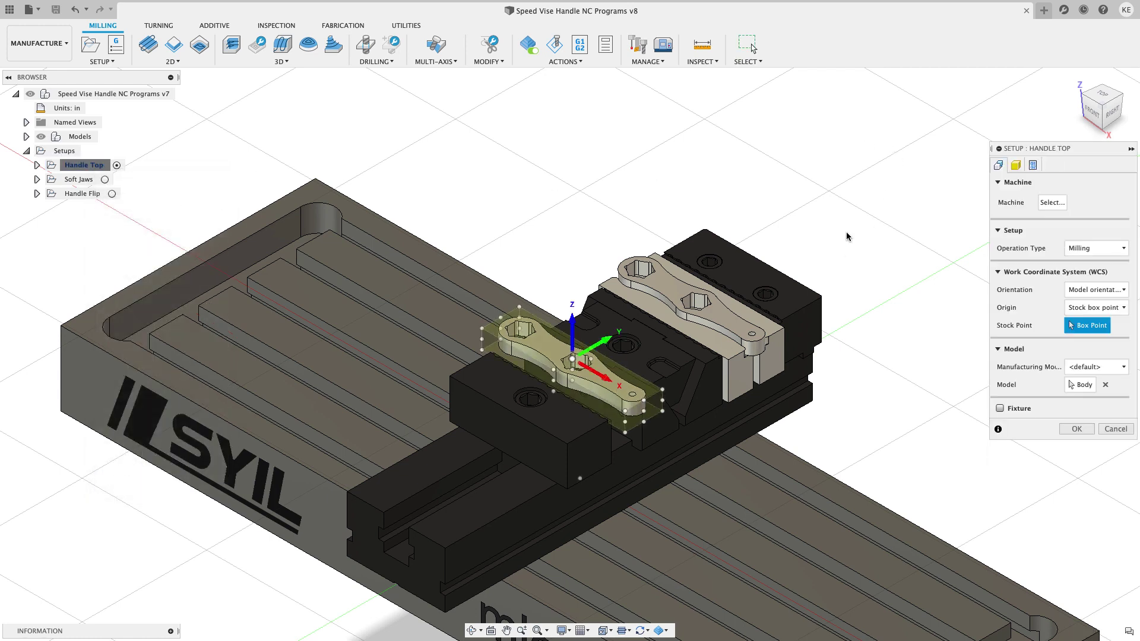
click(1033, 165)
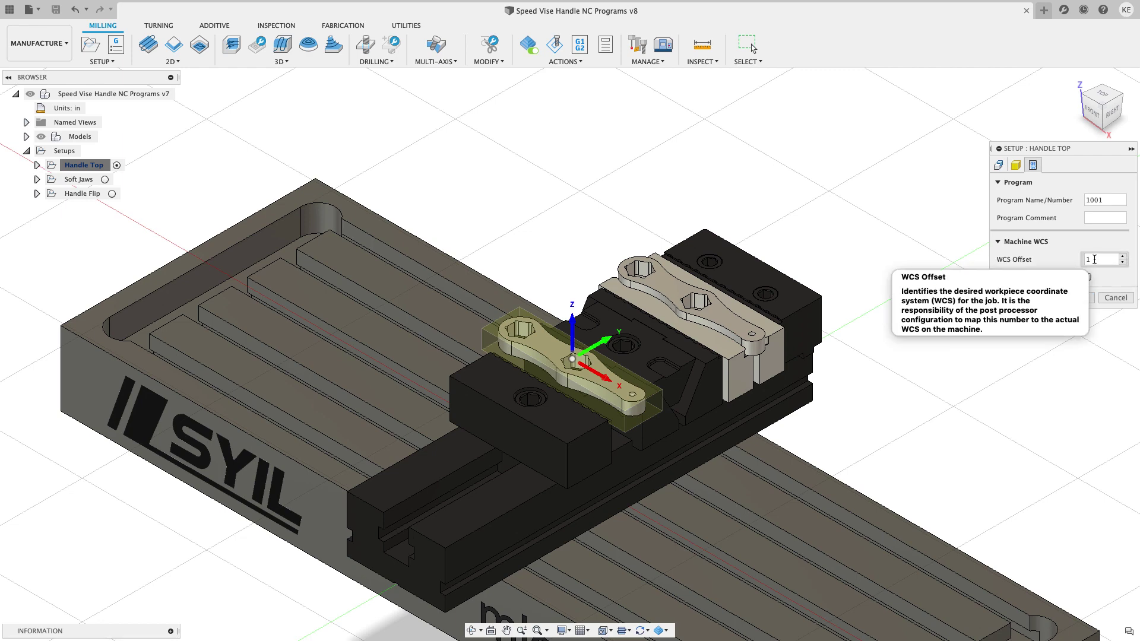
click(1116, 297)
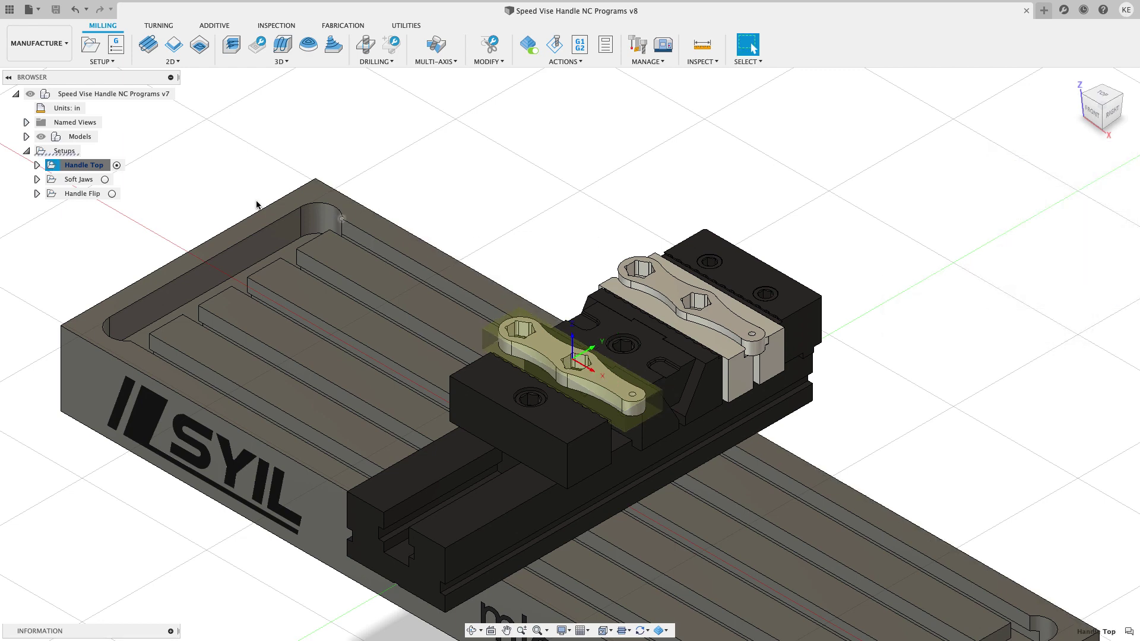
Edit the Soft Jaws setup, expand Models and hide the second vise handle component.
click(82, 180)
right_click(83, 182)
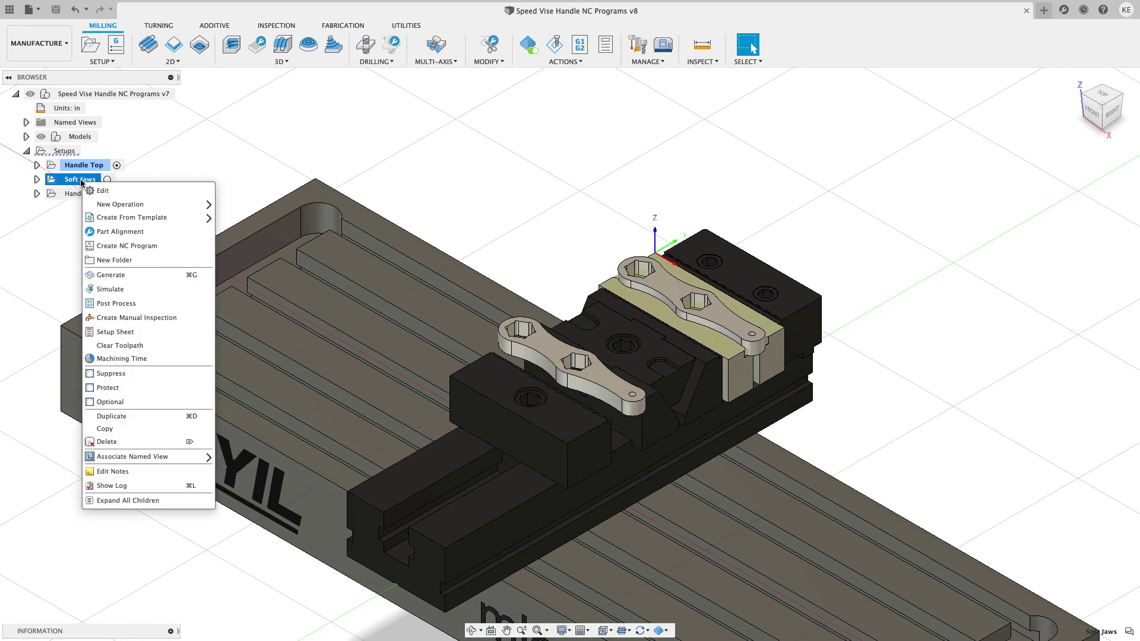
click(101, 191)
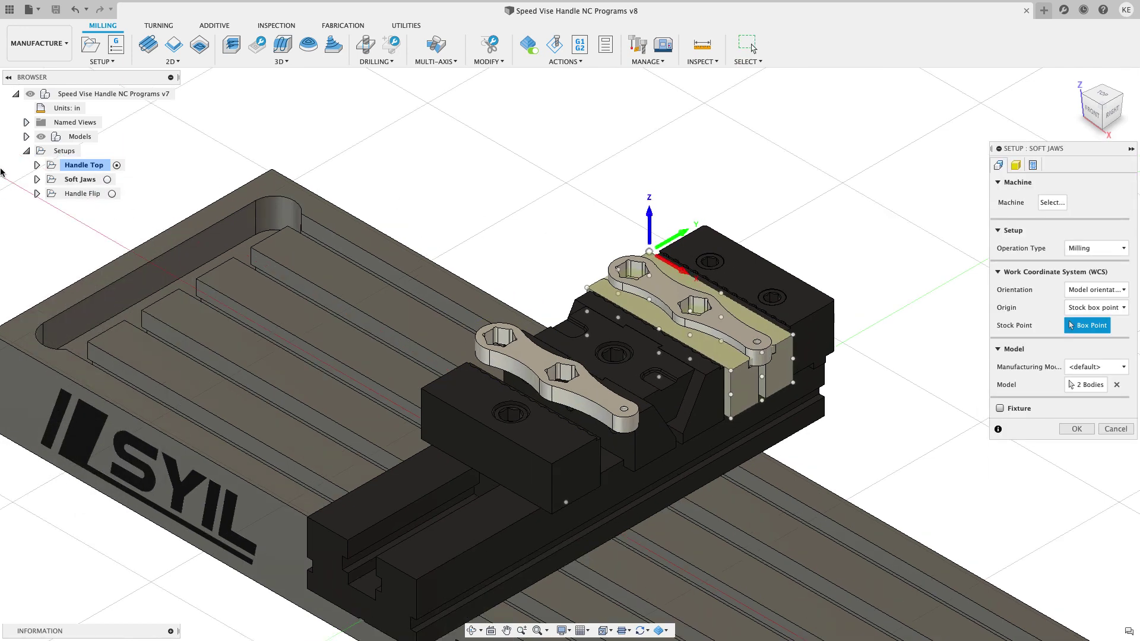
click(26, 136)
click(37, 151)
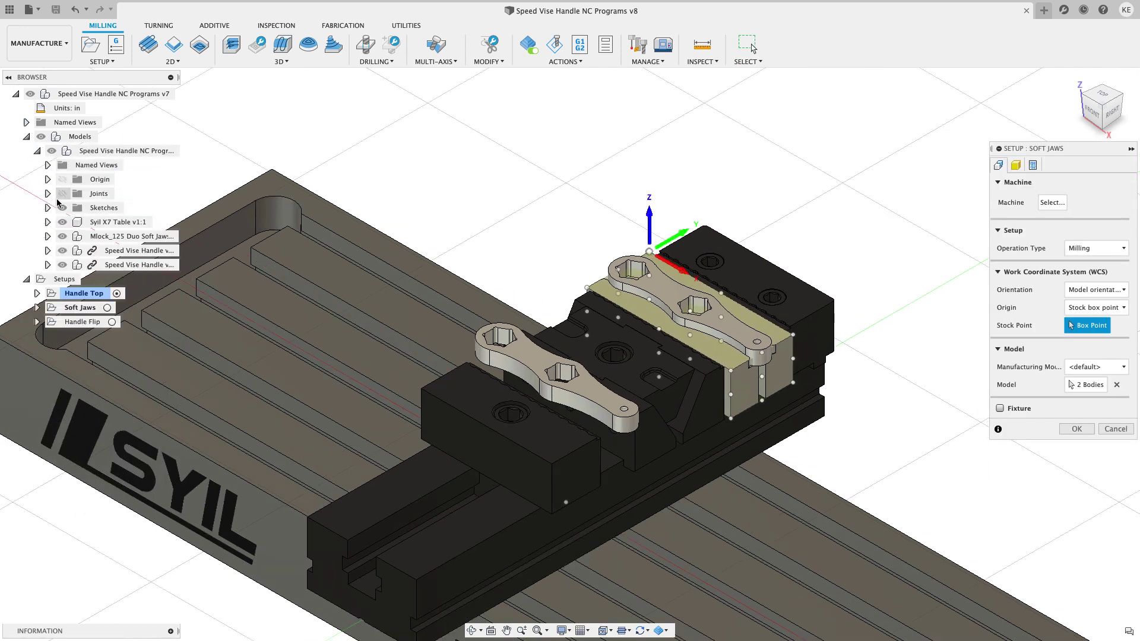
click(61, 265)
shift+middle_drag(618, 196, 707, 321)
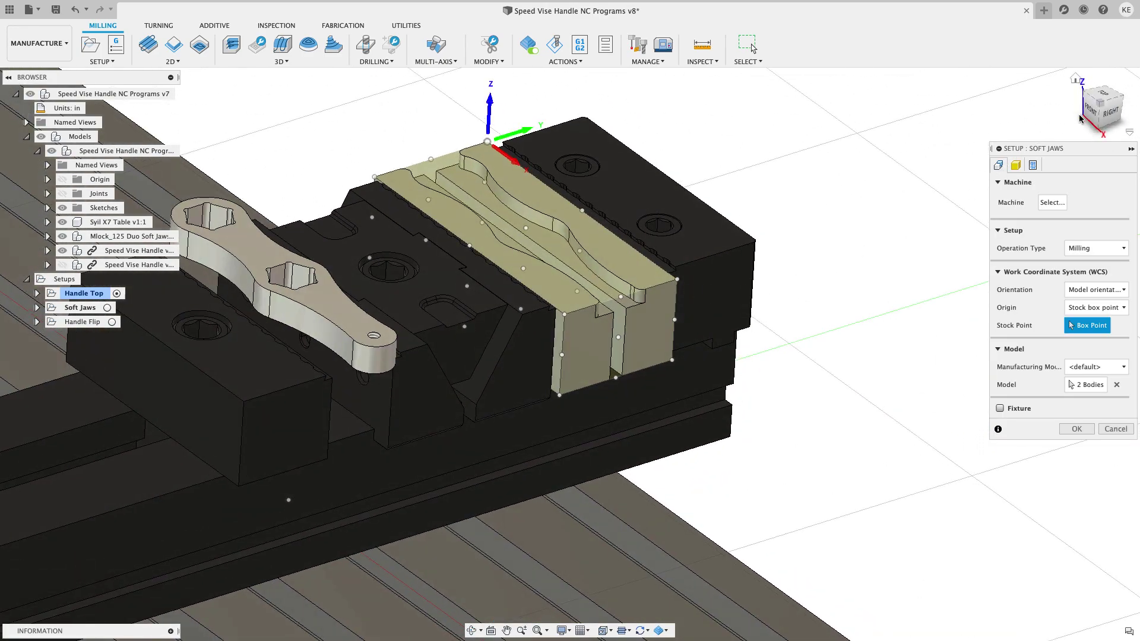
Inspect the soft jaws from several ViewCube angles, including a top-down view.
click(1100, 106)
shift+middle_drag(915, 213, 856, 198)
scroll(595, 363, up, 3)
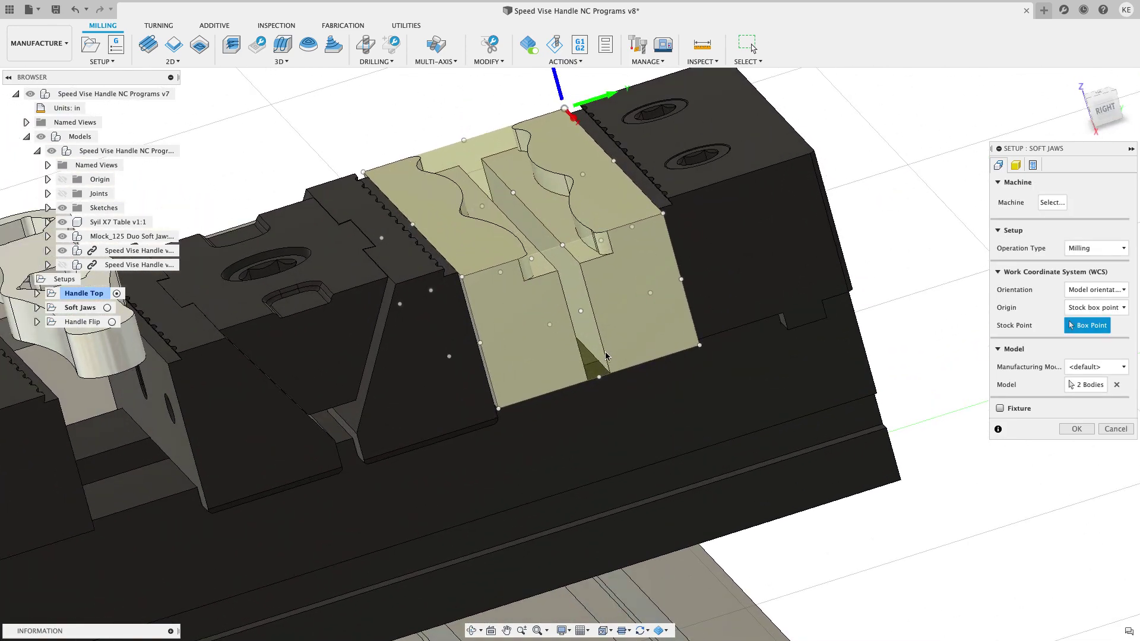
scroll(596, 363, down, 3)
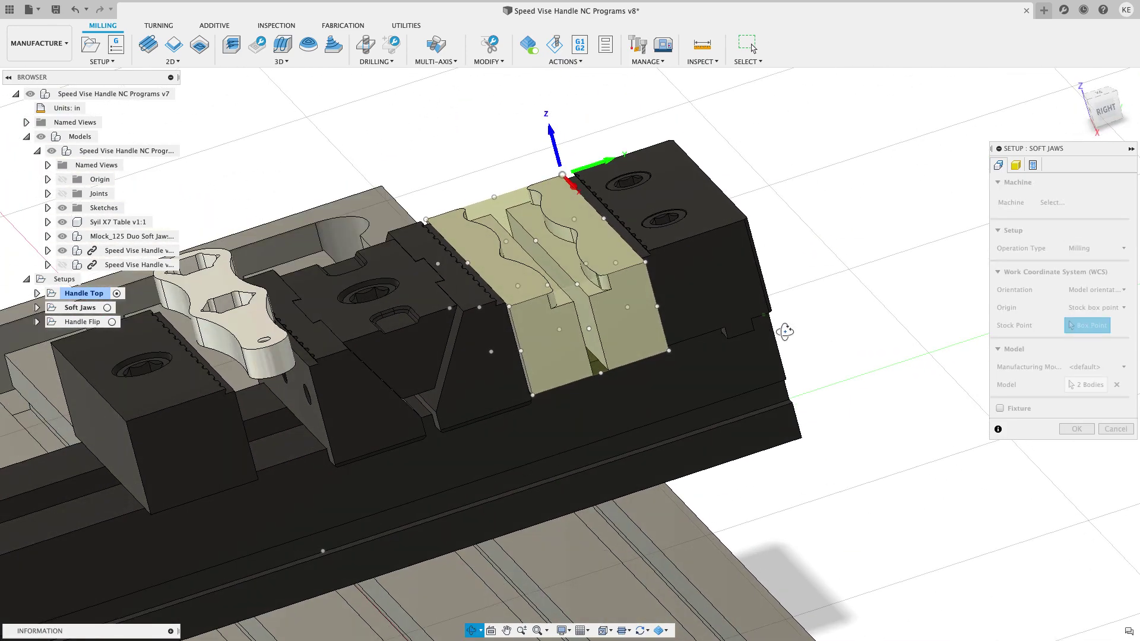
click(1090, 106)
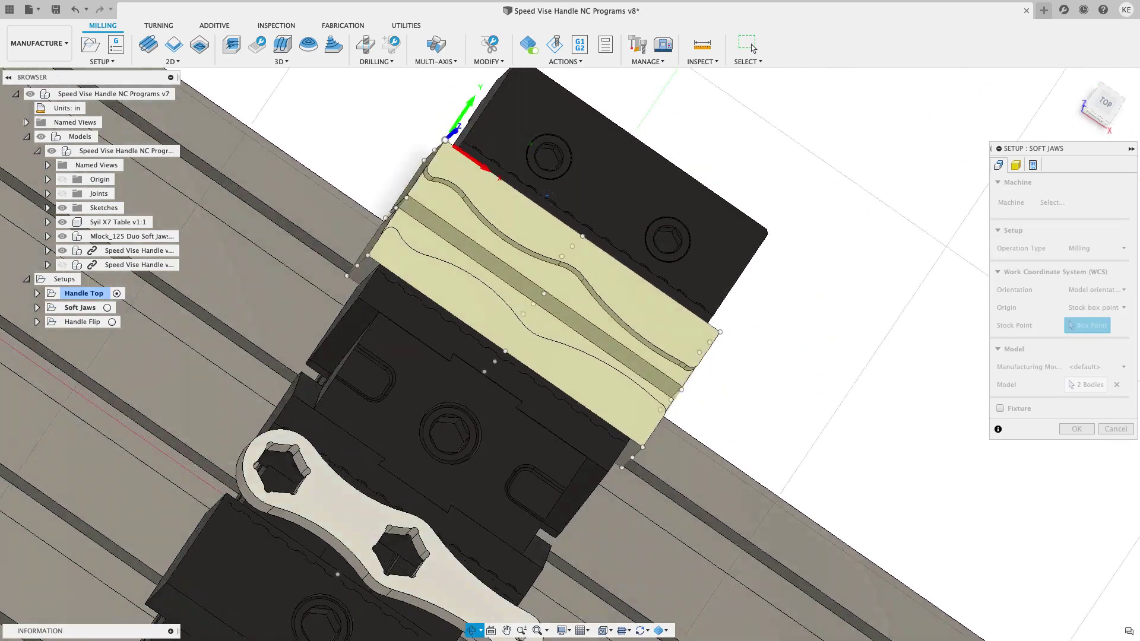
shift+middle_drag(466, 155, 923, 163)
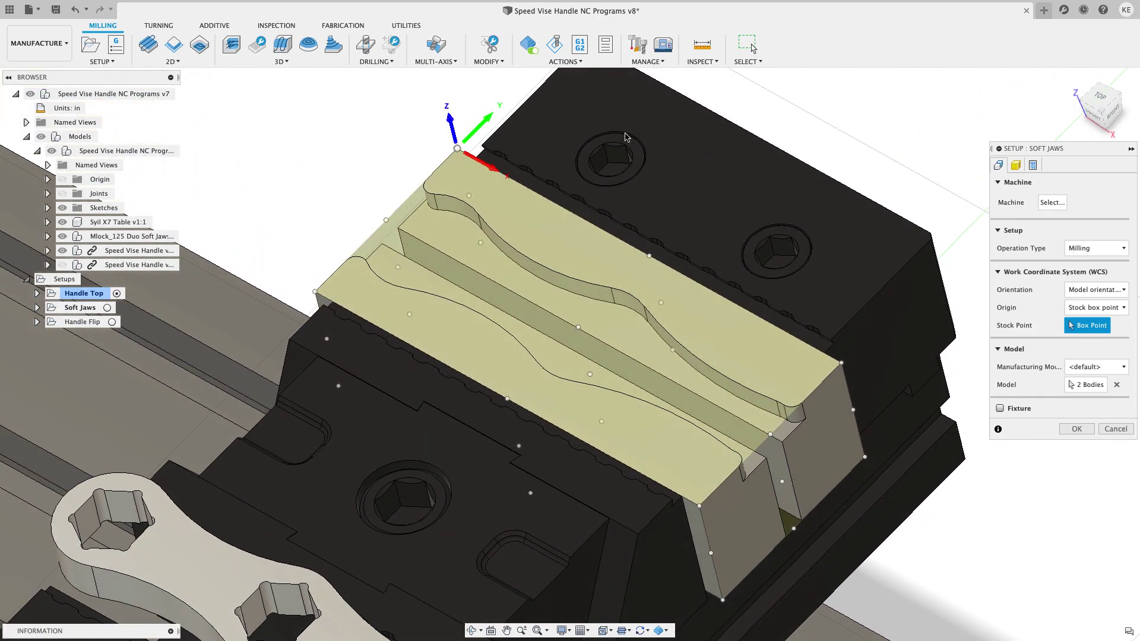
Confirm Soft Jaws post-processing uses WCS offset 2, close the setup and fit the view.
click(1033, 165)
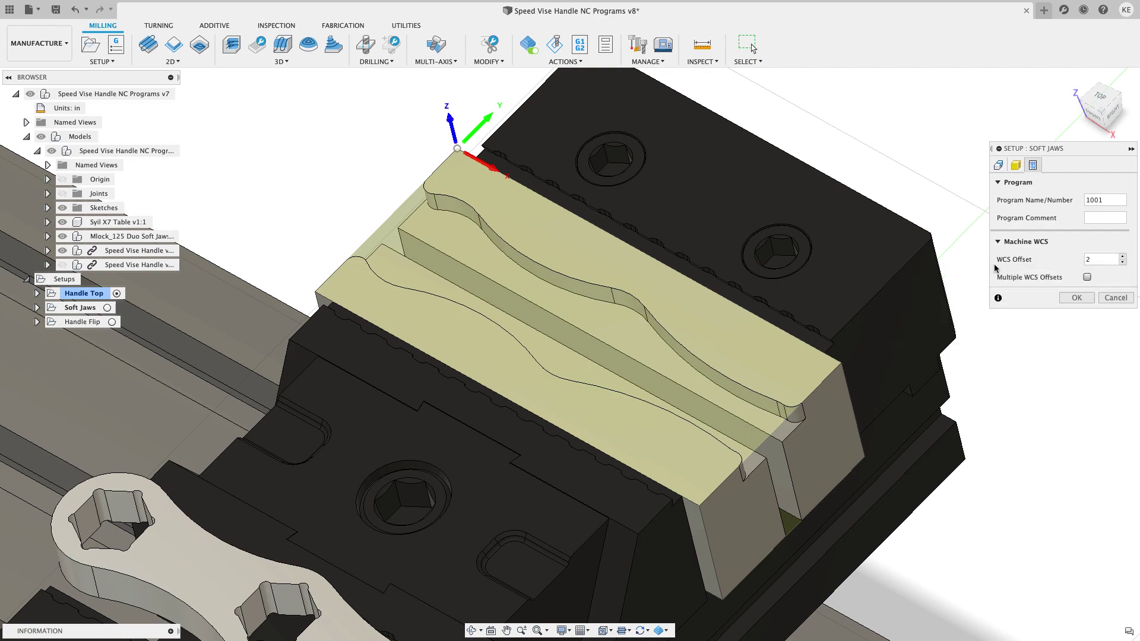
click(1116, 297)
click(1088, 132)
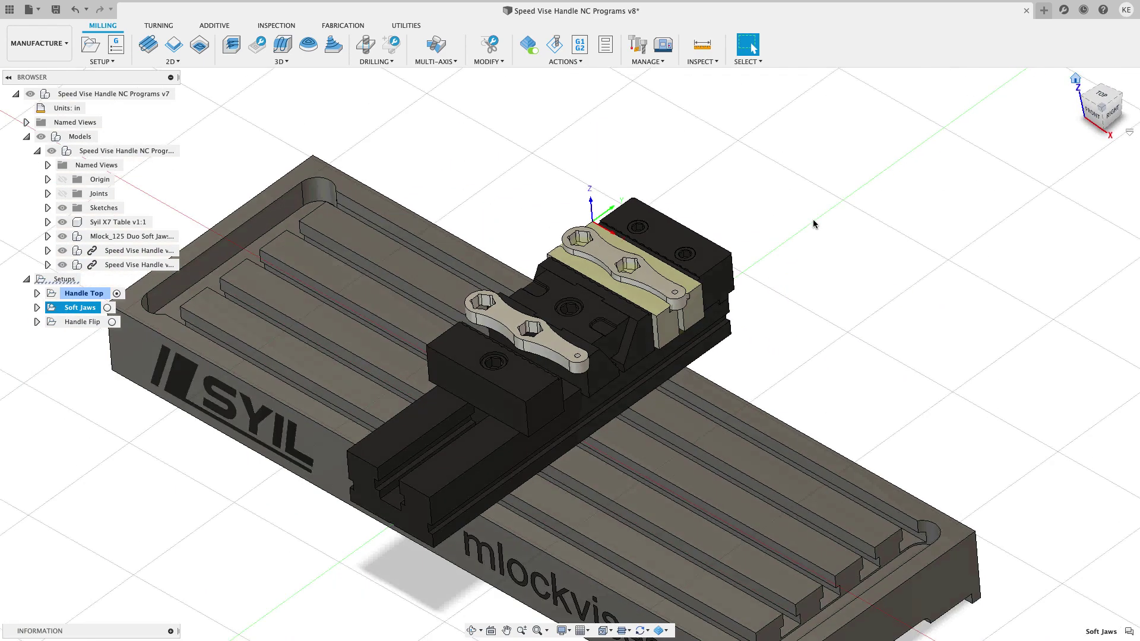
Confirm the Handle Flip setup uses WCS offset 2, then return to the overall table view.
right_click(80, 323)
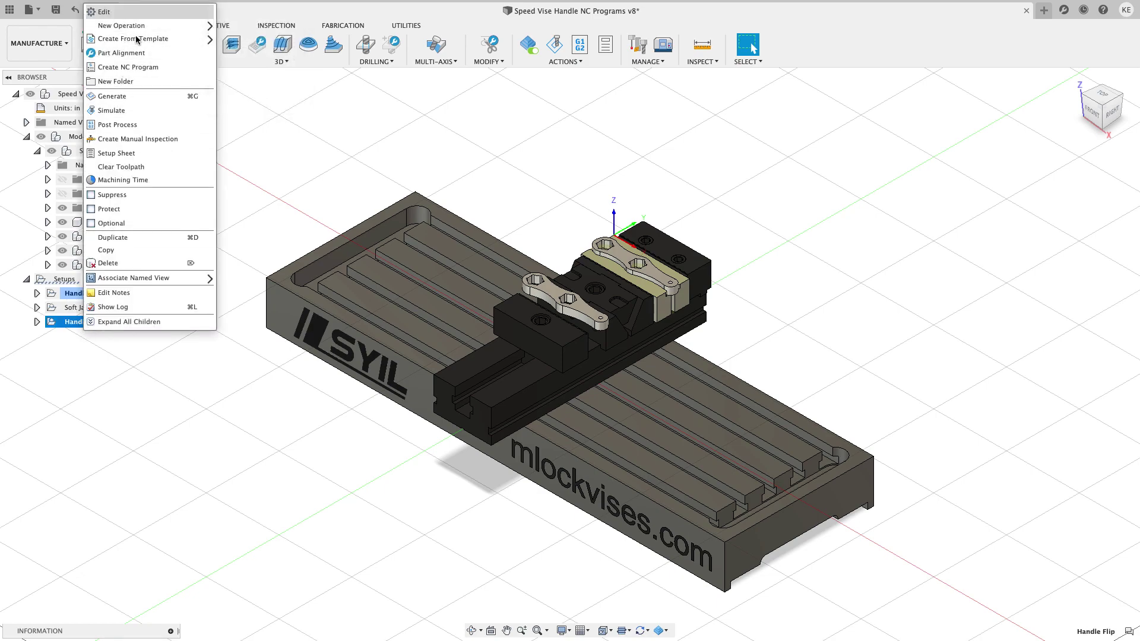
click(104, 12)
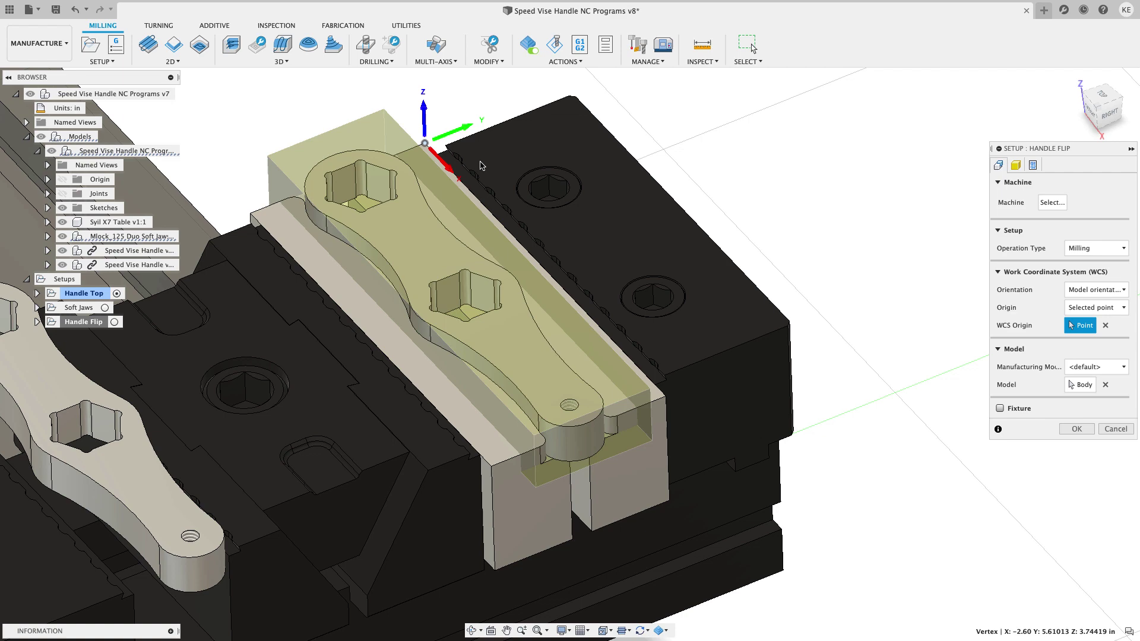
shift+middle_drag(511, 171, 751, 176)
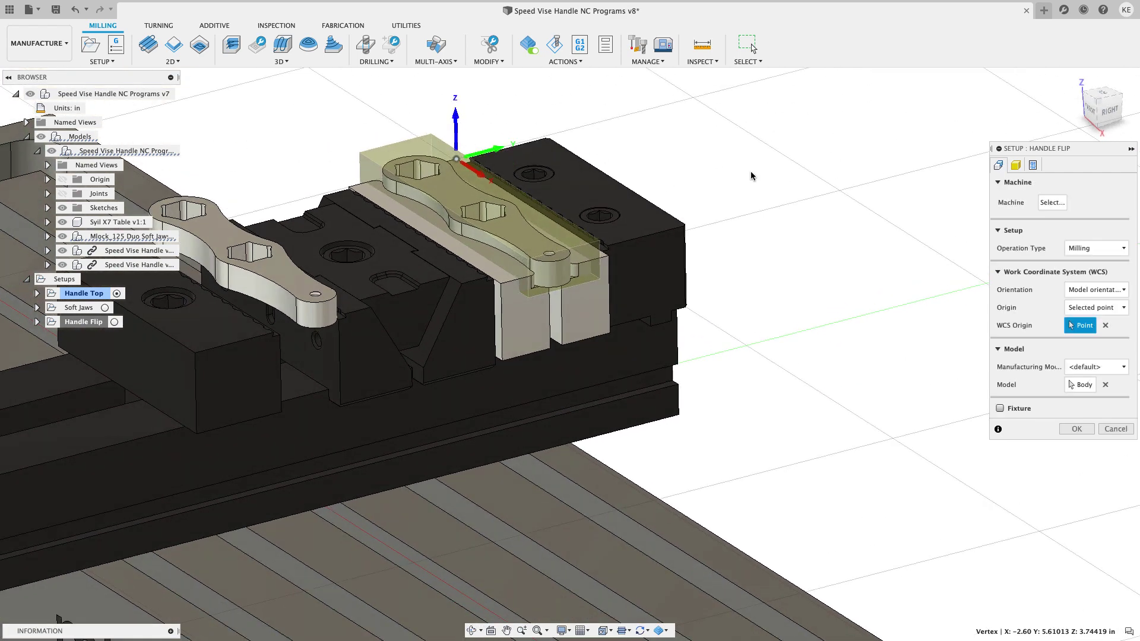
click(1032, 167)
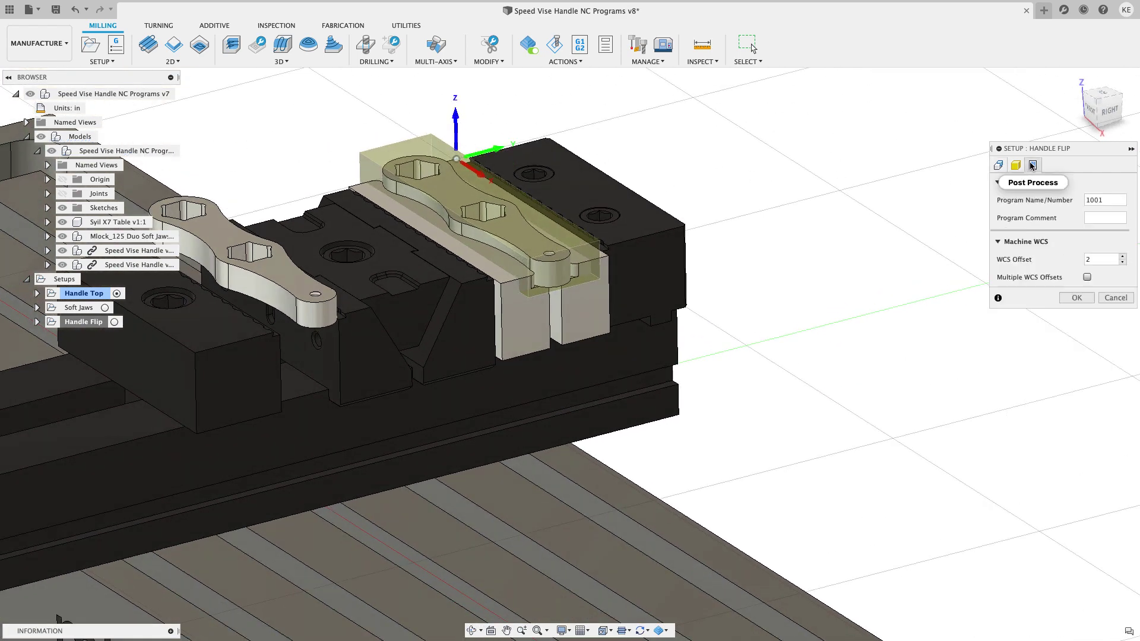
click(1110, 259)
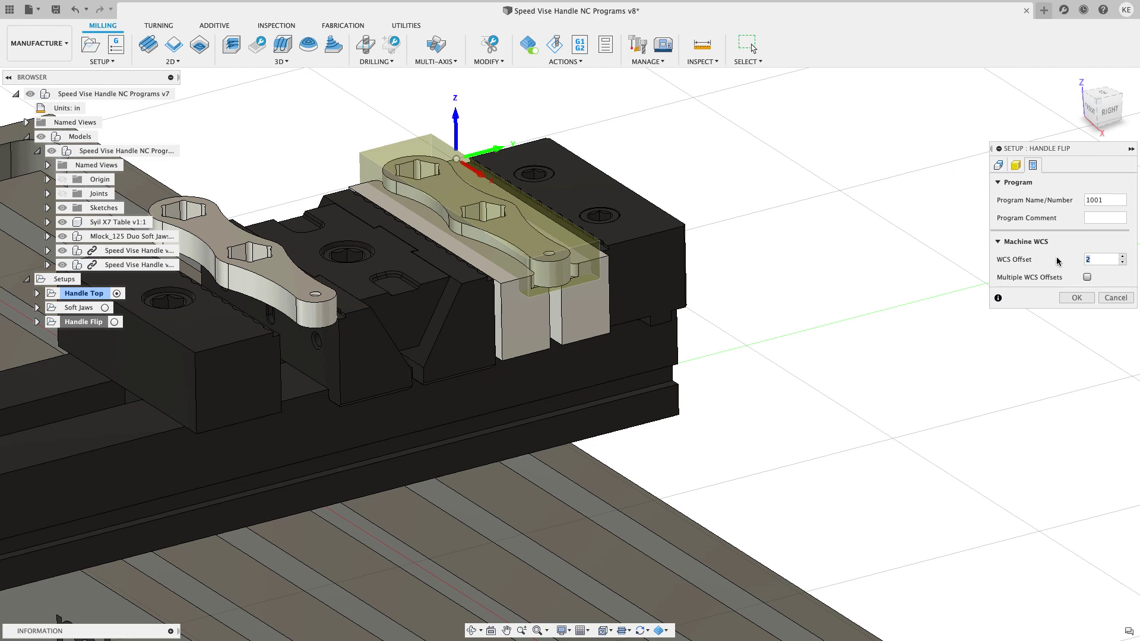
click(1117, 298)
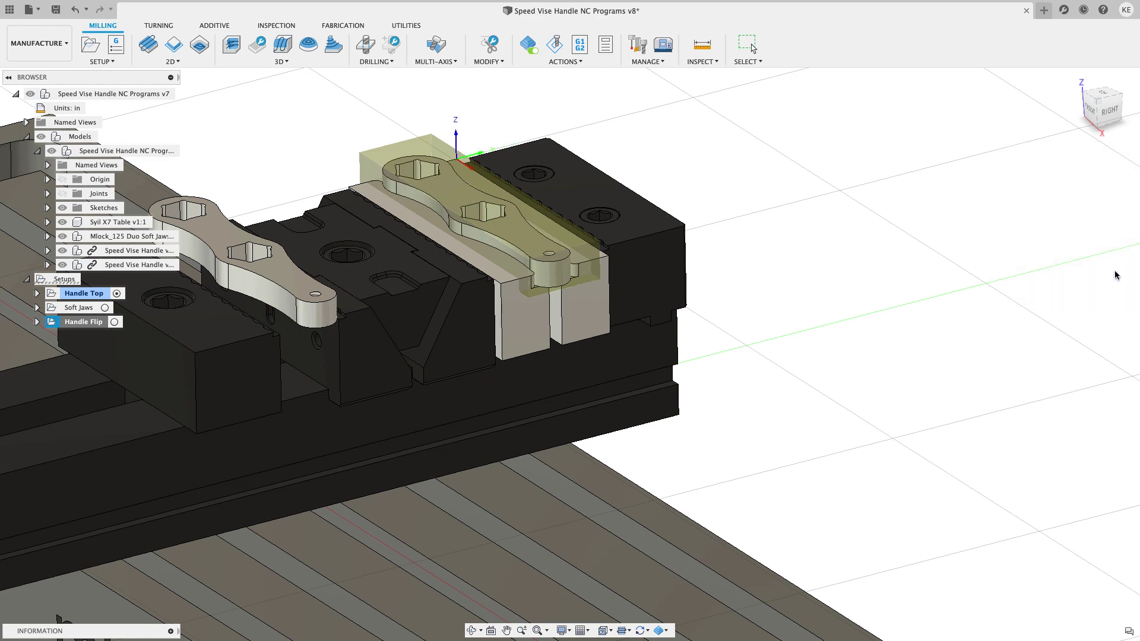
click(1101, 107)
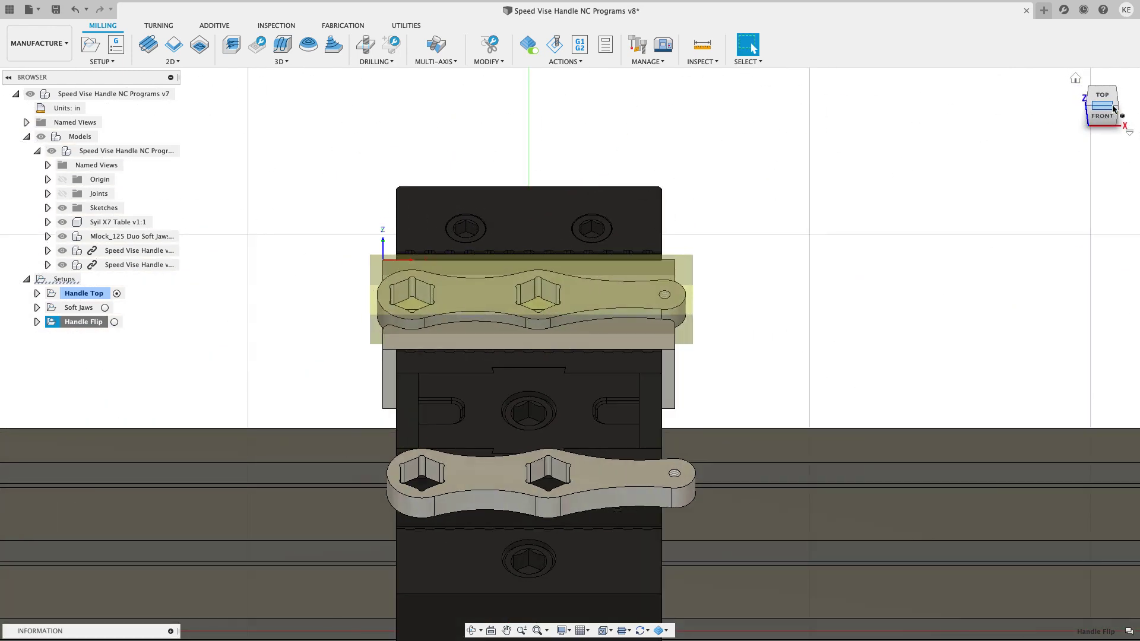
click(1076, 78)
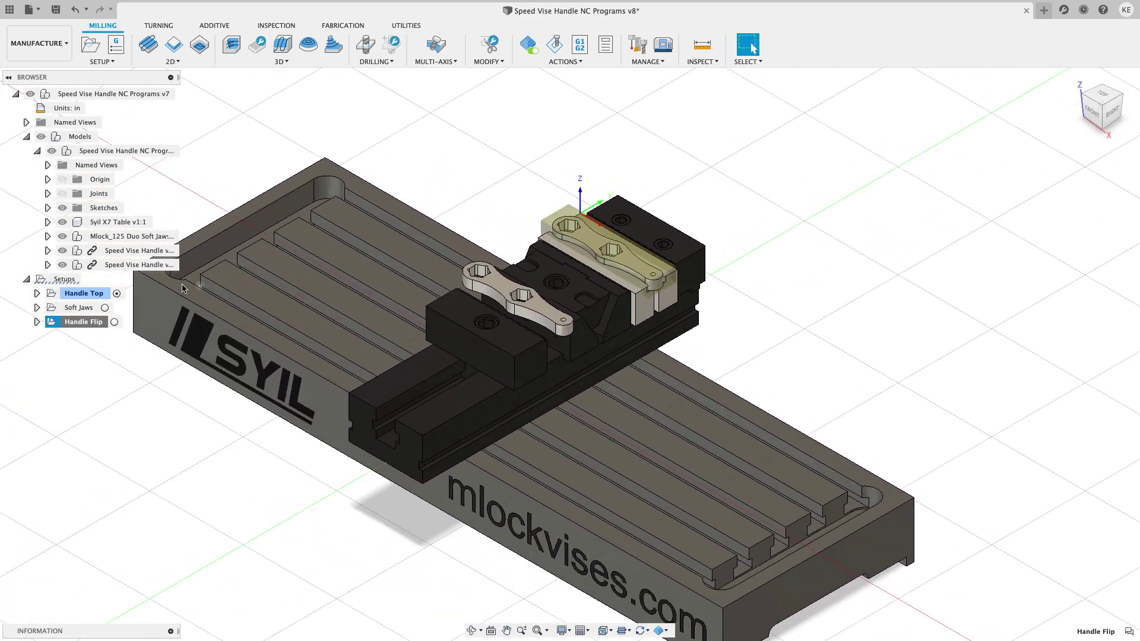
Activate Handle Top, then expand and select it to list Face1 through 2D Chamfer1.
double_click(83, 294)
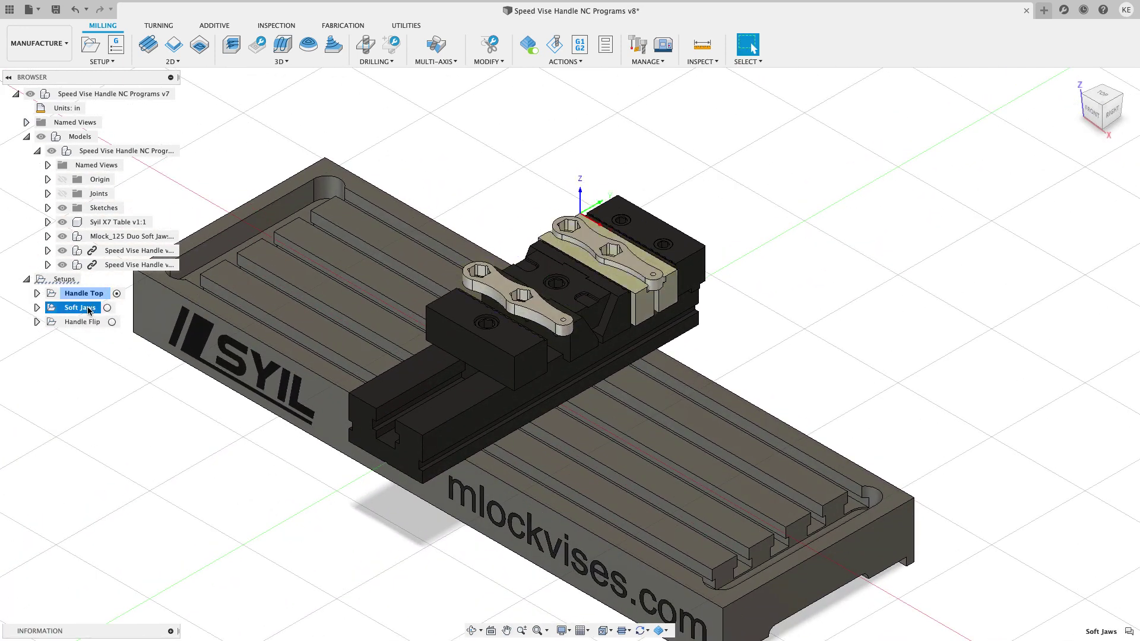
click(90, 326)
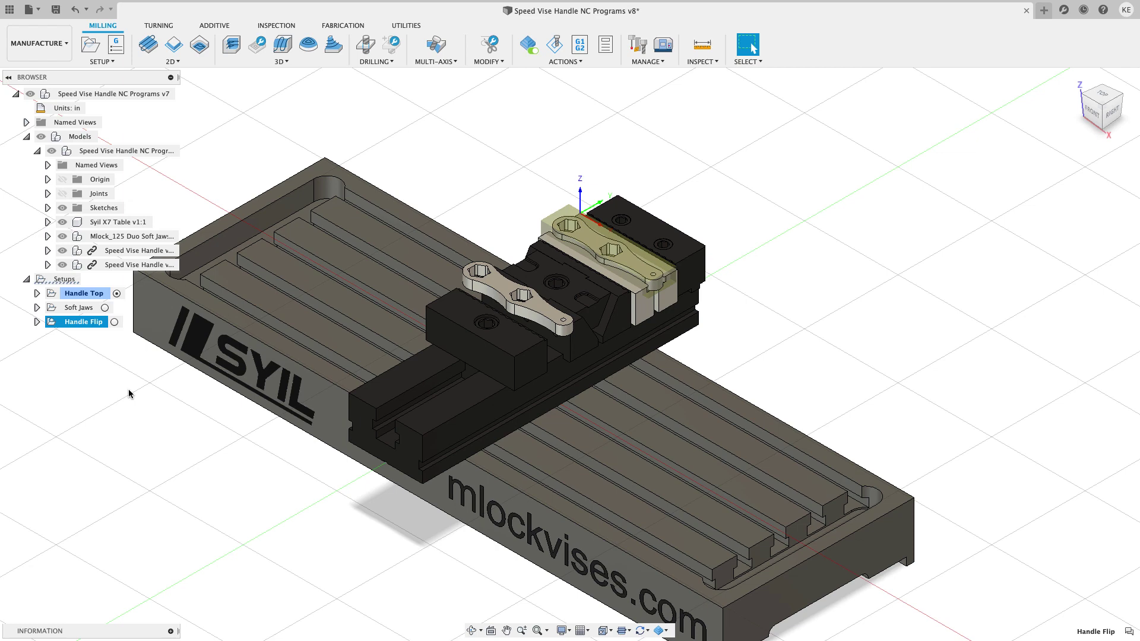
middle_drag(128, 390, 205, 386)
scroll(201, 390, down, 2)
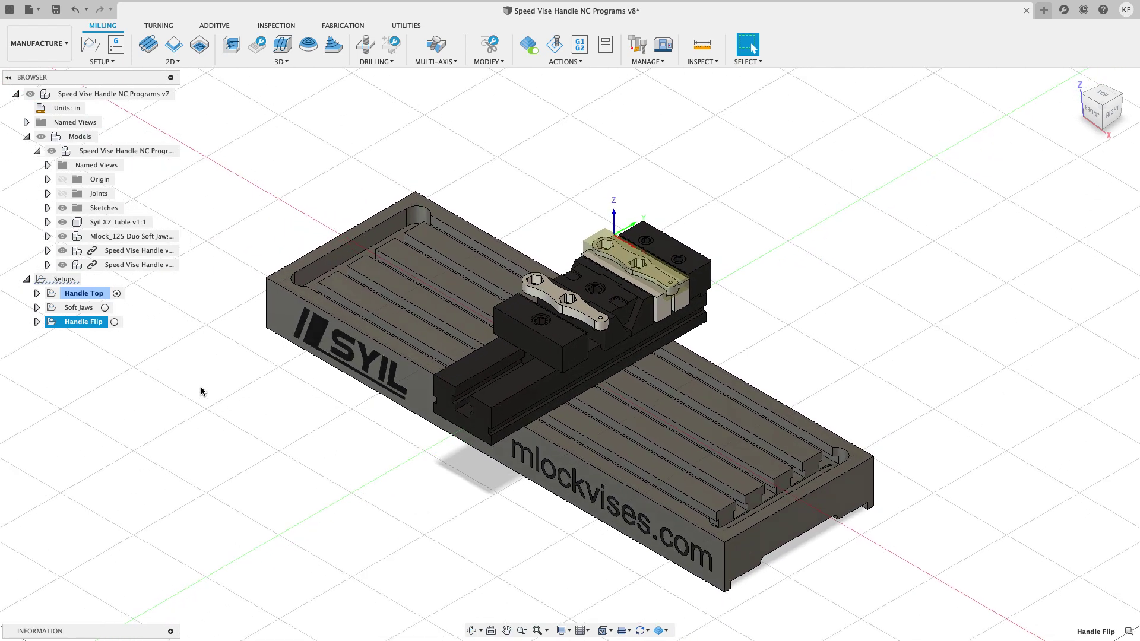
click(201, 386)
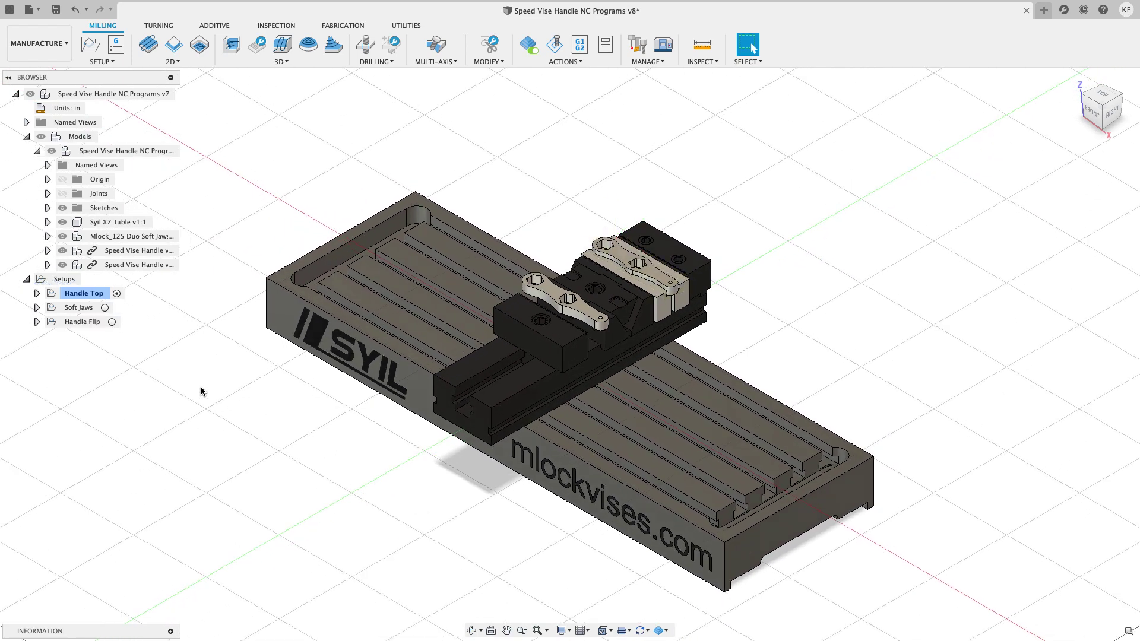
click(36, 294)
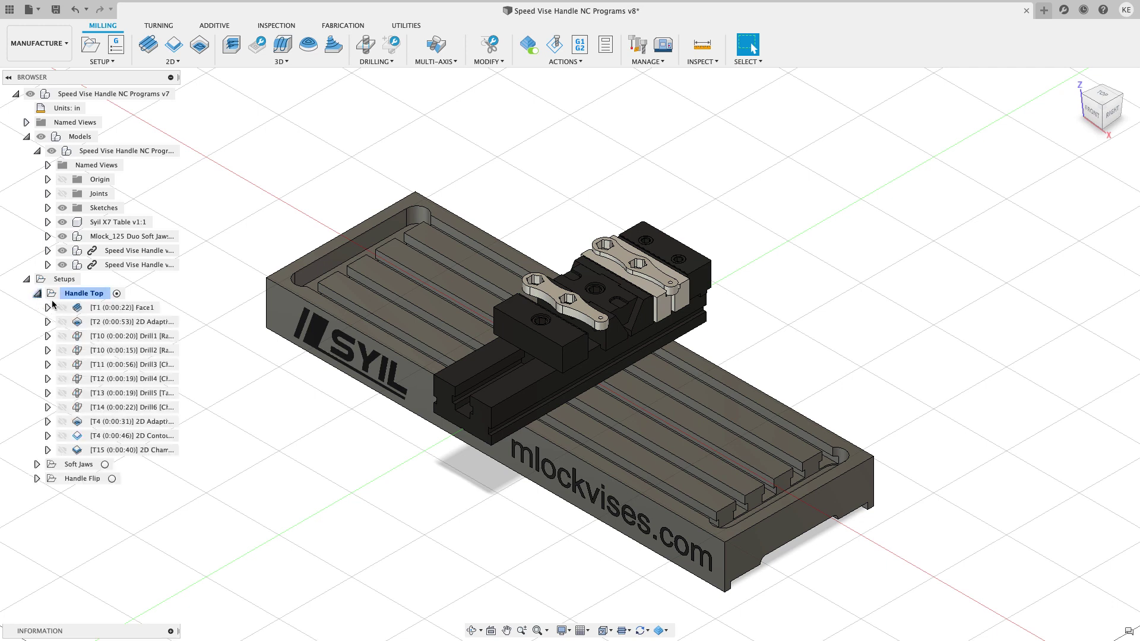
click(99, 295)
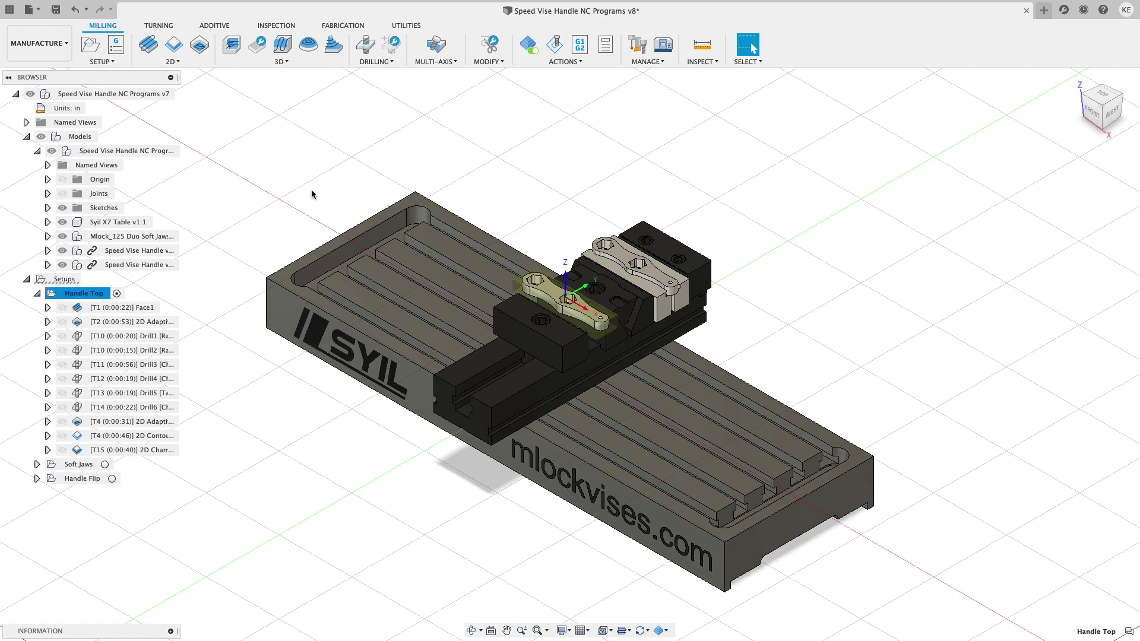
Simulate and play all Handle Top toolpaths, zooming and orbiting to watch through 2D Chamfer1.
click(554, 45)
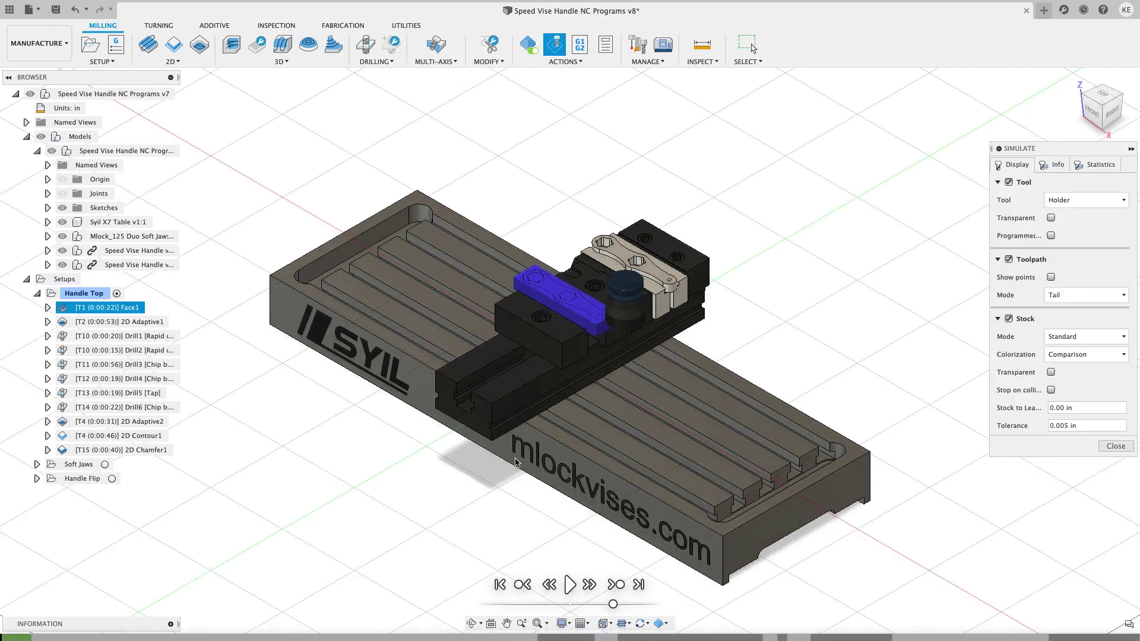
click(569, 585)
scroll(559, 501, up, 4)
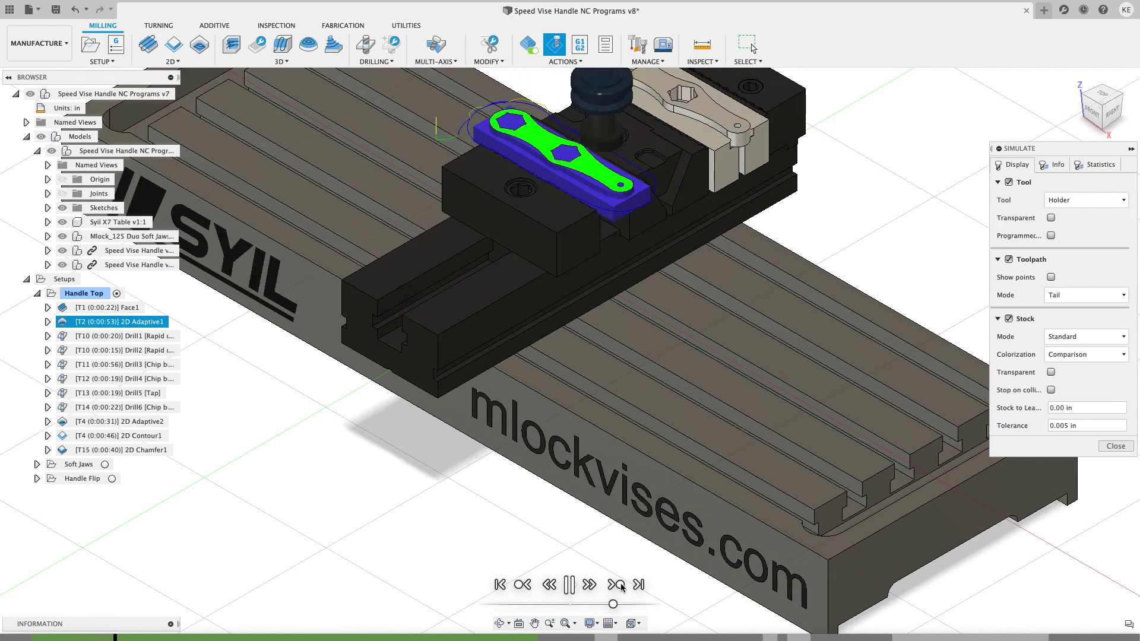
shift+middle_drag(539, 491, 572, 540)
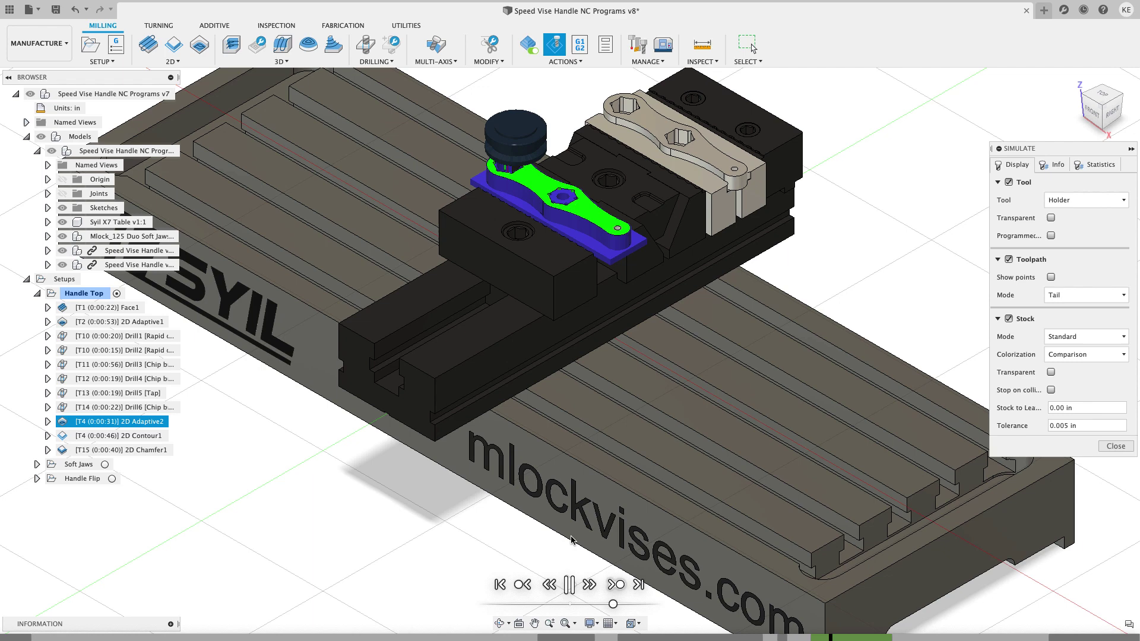
scroll(554, 373, up, 3)
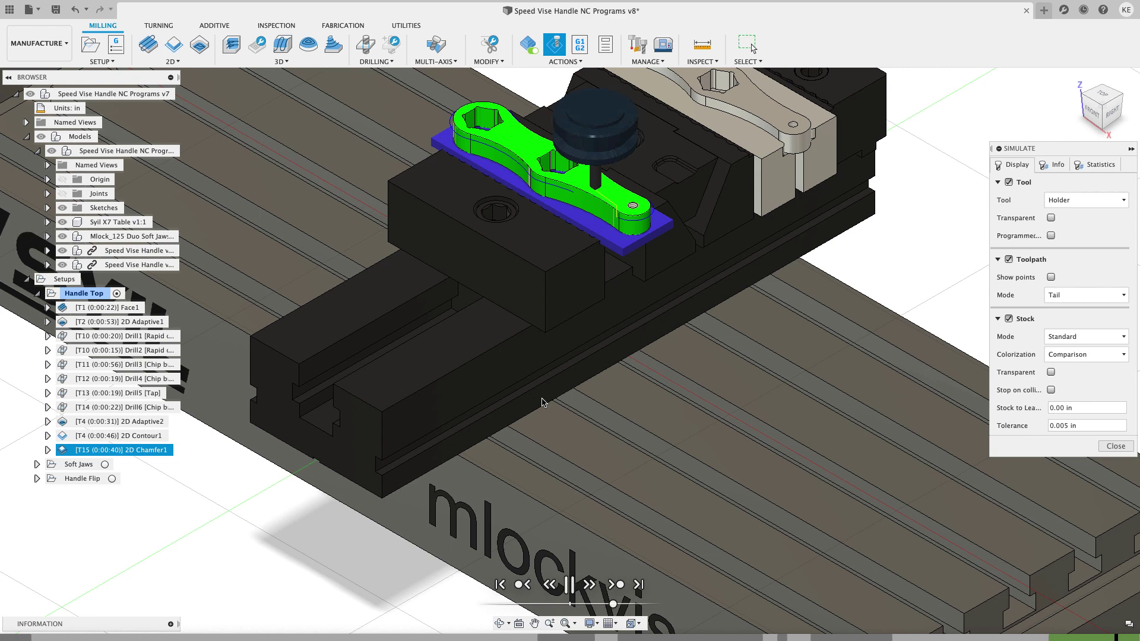
scroll(542, 402, down, 5)
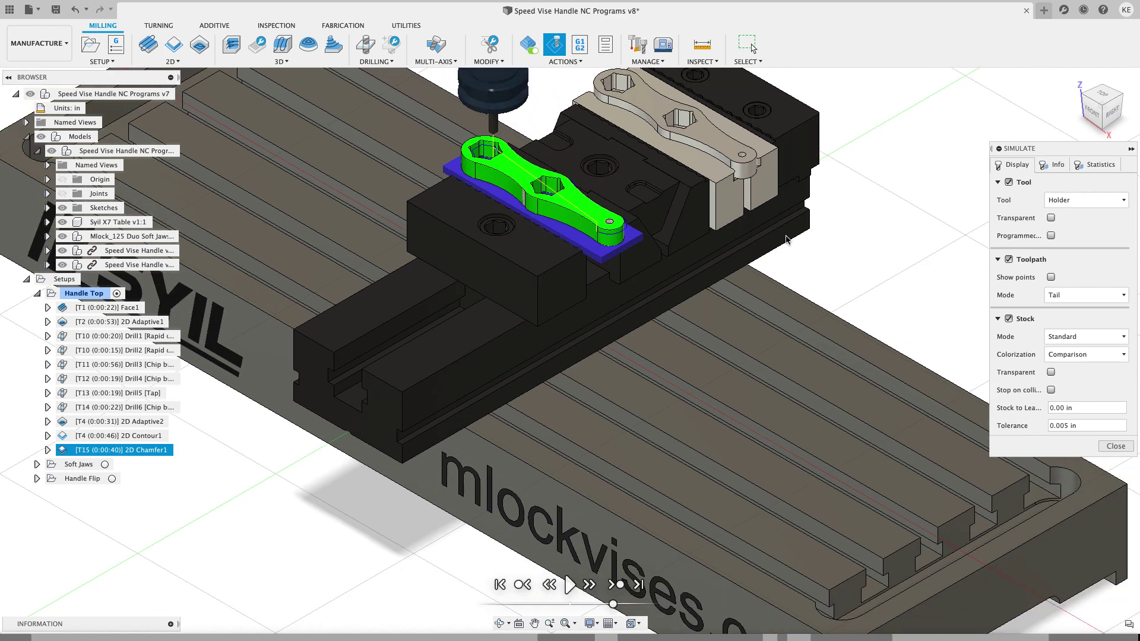
Exit the Handle Top simulation, hide the second handle and select the Soft Jaws setup.
click(1115, 446)
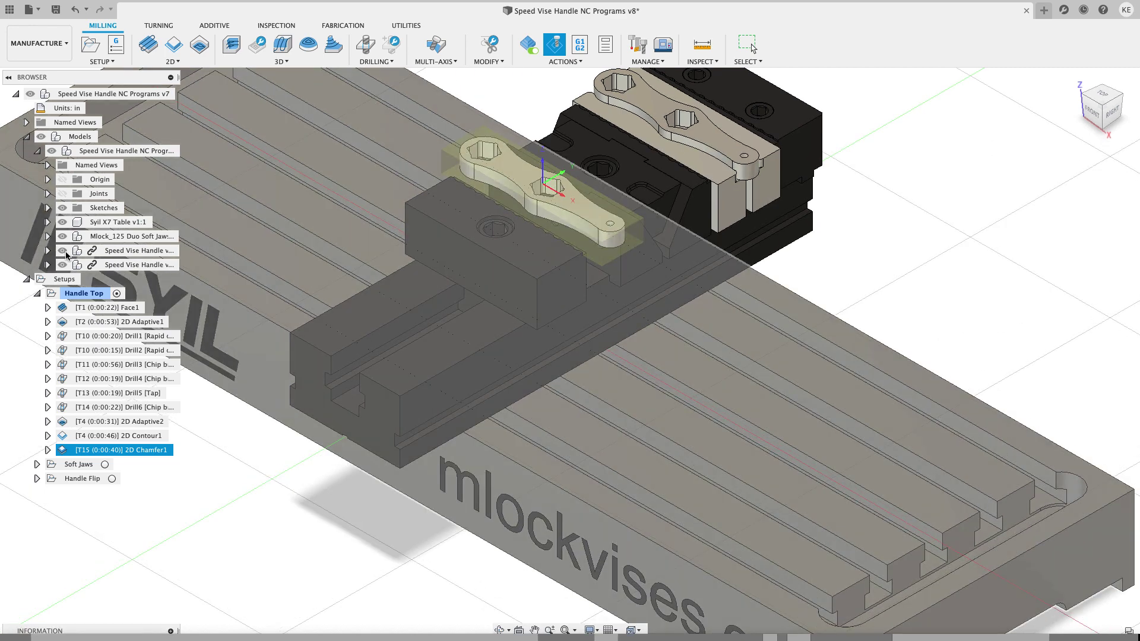
click(63, 265)
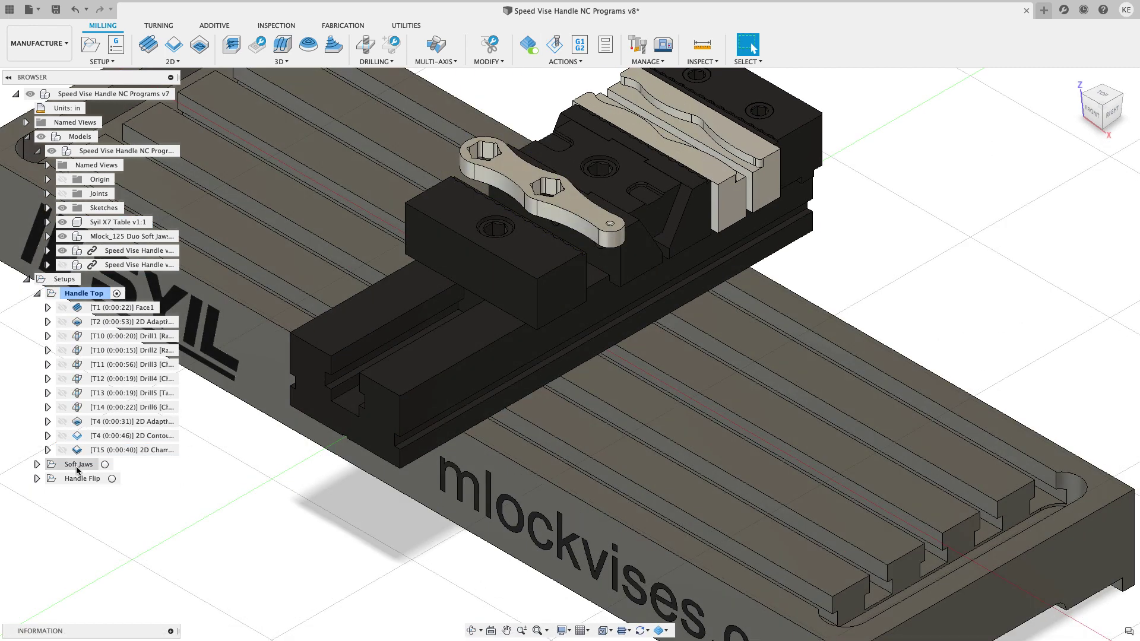
click(79, 464)
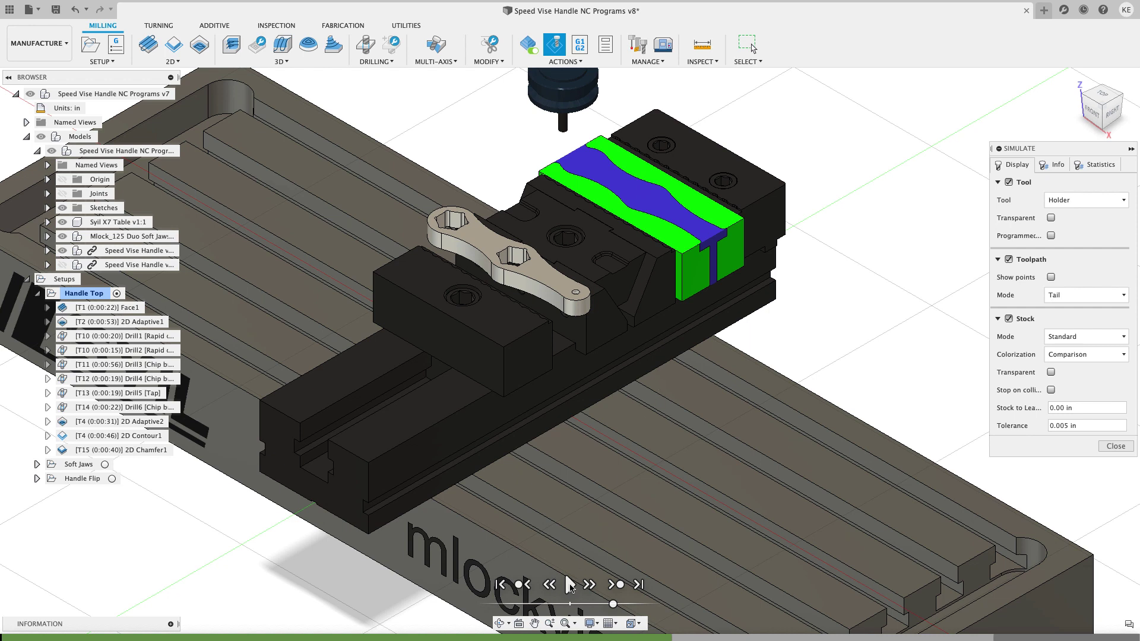
Play the Soft Jaws simulation through its passes, pause it and fit the table in view.
click(570, 585)
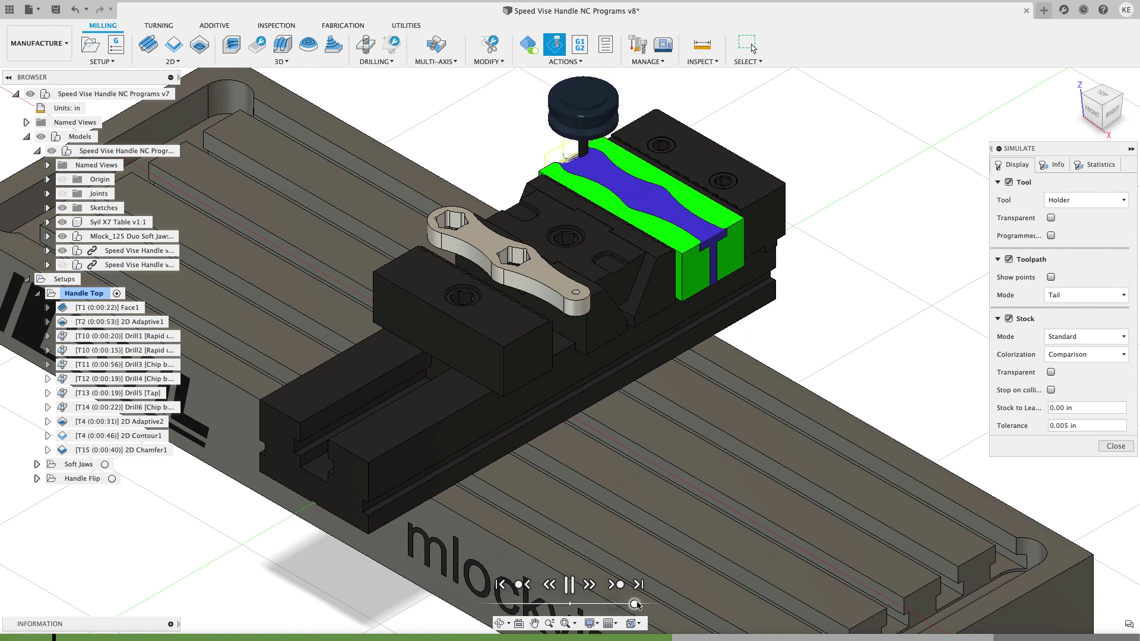
mouse_move(635, 604)
mouse_down()
mouse_move(600, 605)
mouse_move(613, 604)
mouse_up()
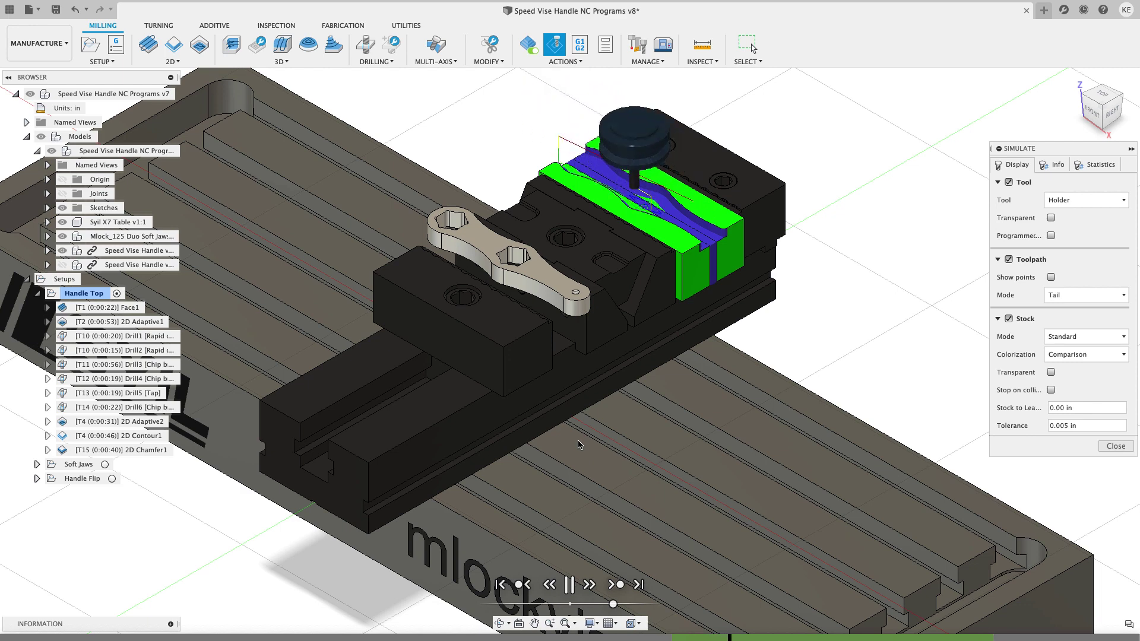
click(616, 584)
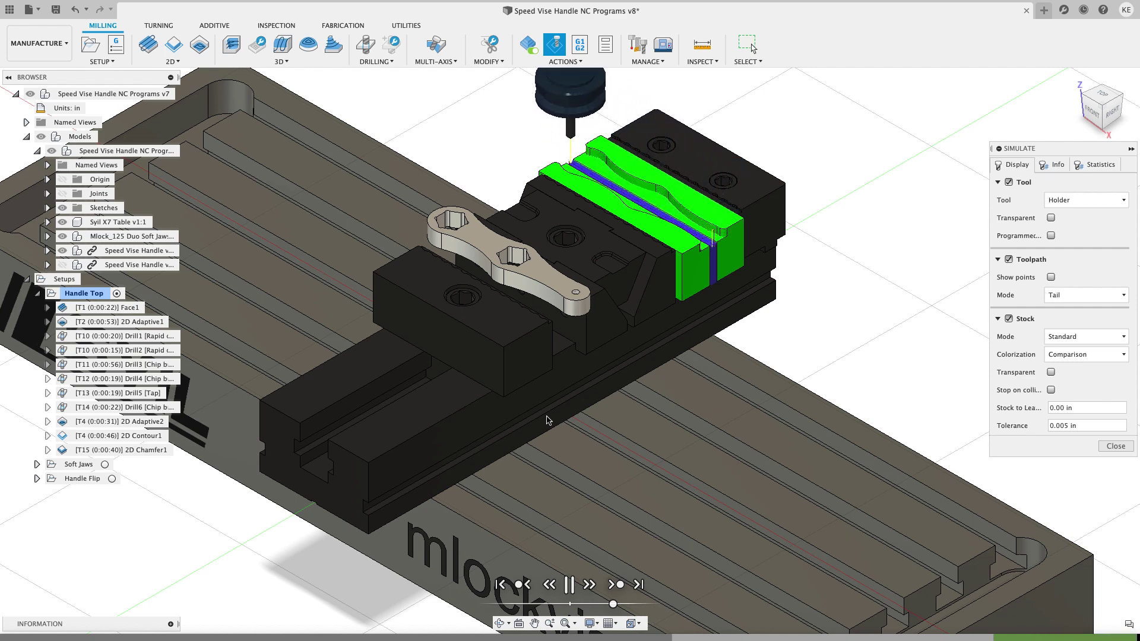
key(space)
scroll(670, 281, up, 5)
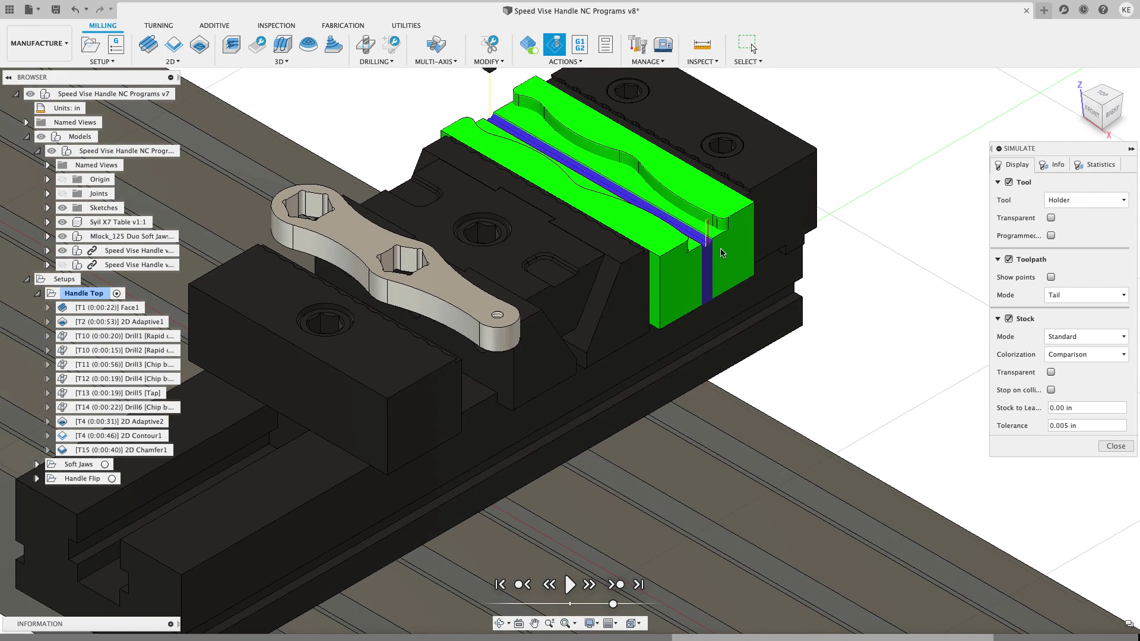
scroll(843, 376, down, 2)
key(F6)
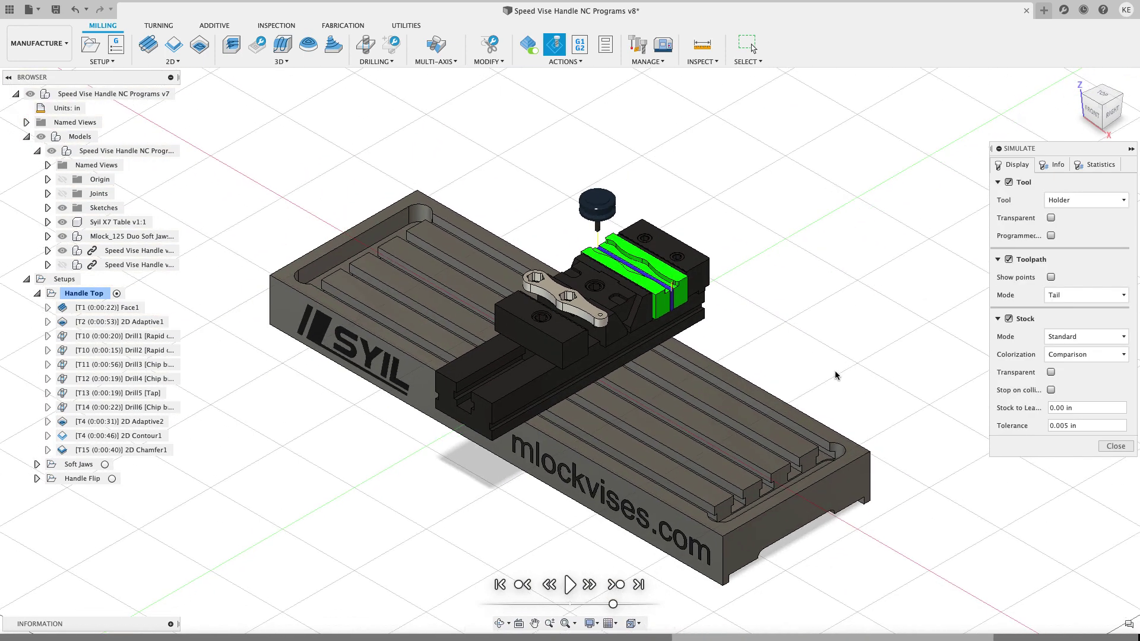
Exit the Soft Jaws simulation, show the second handle again and select Handle Flip.
click(1116, 446)
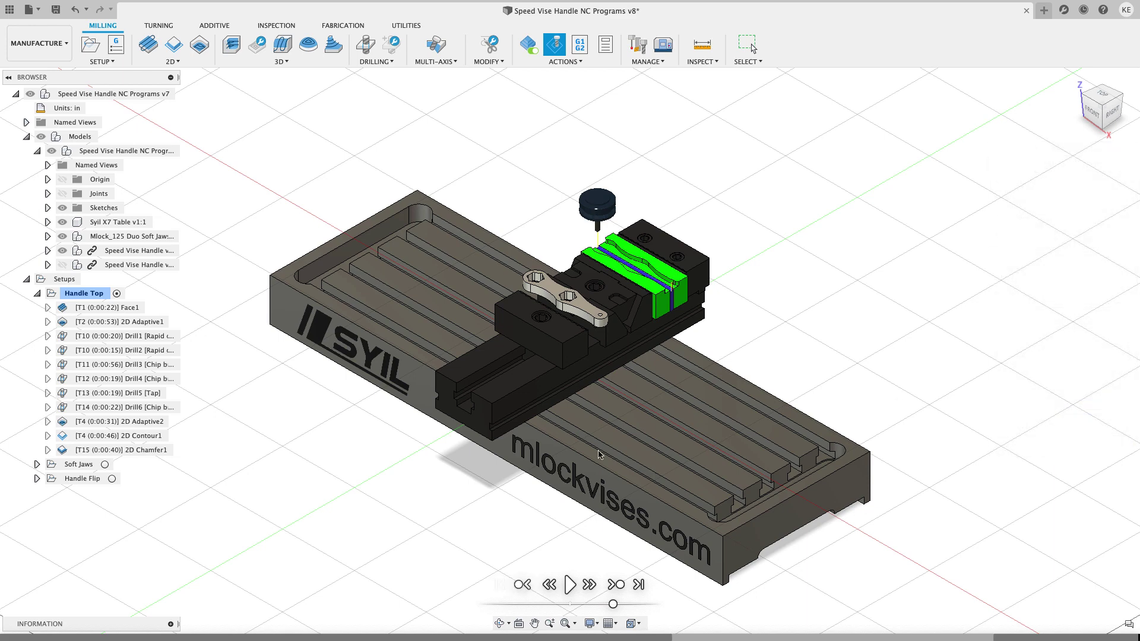
click(63, 266)
click(64, 265)
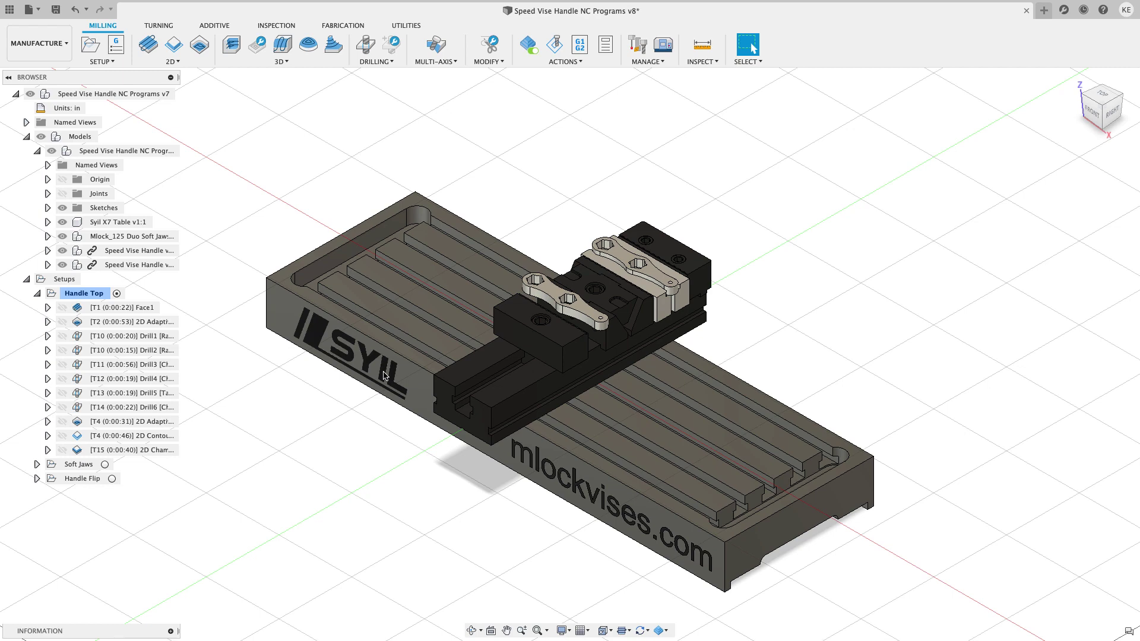
click(77, 480)
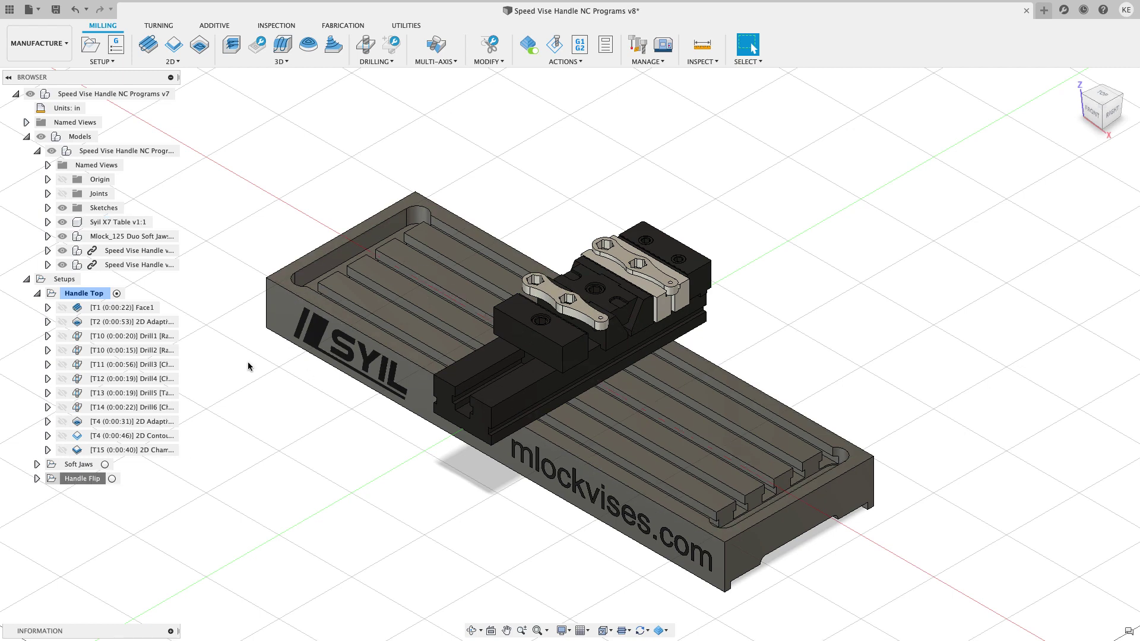
Simulate and play the Handle Flip toolpaths, then pause playback.
click(555, 44)
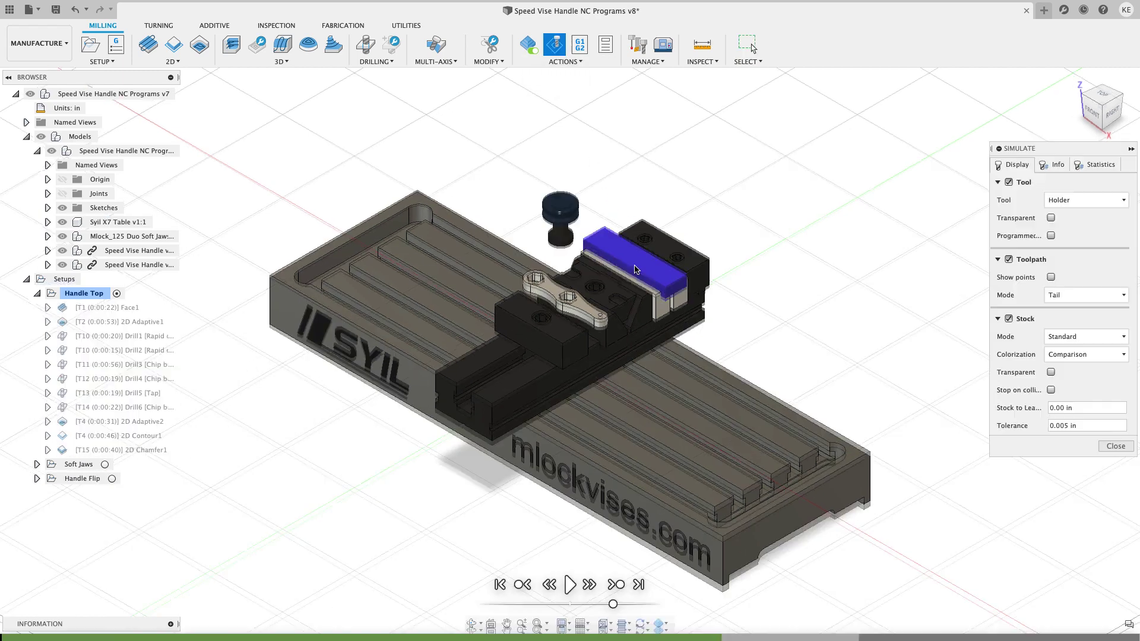
click(569, 584)
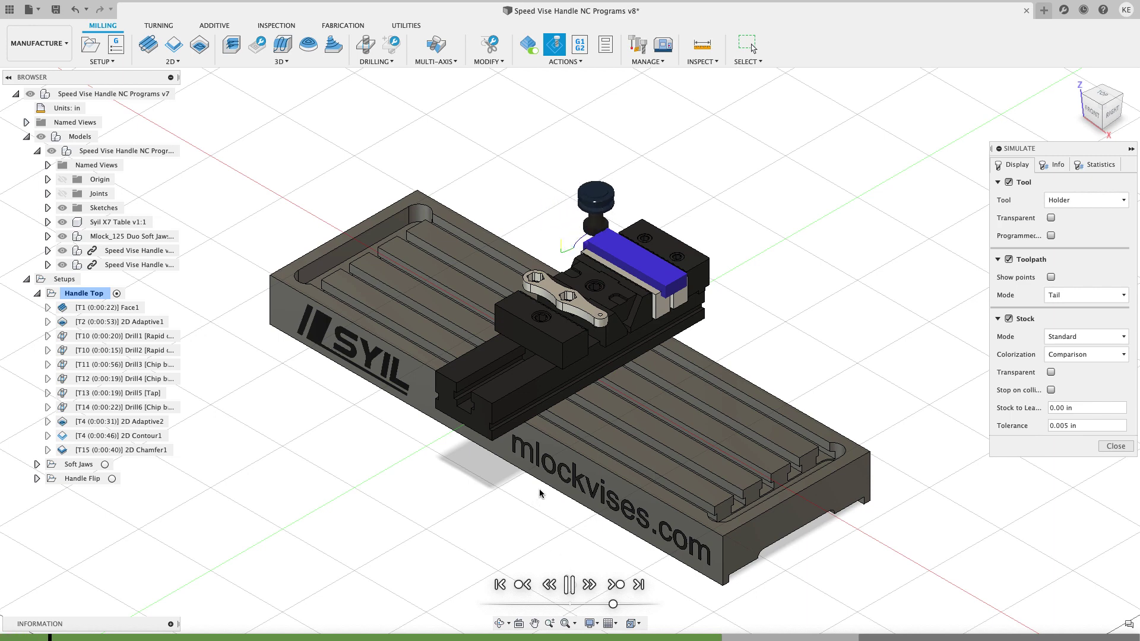
scroll(521, 465, up, 5)
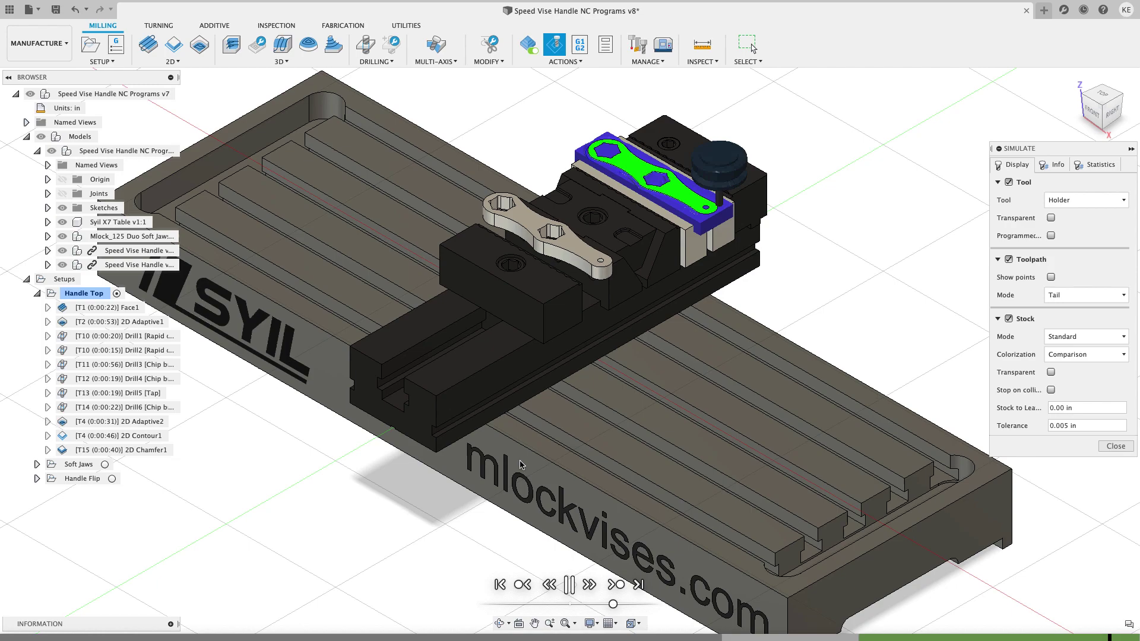
key(space)
Zoom and orbit around the machined stock, then return to the isometric table view.
scroll(750, 260, up, 6)
shift+middle_drag(749, 260, 718, 275)
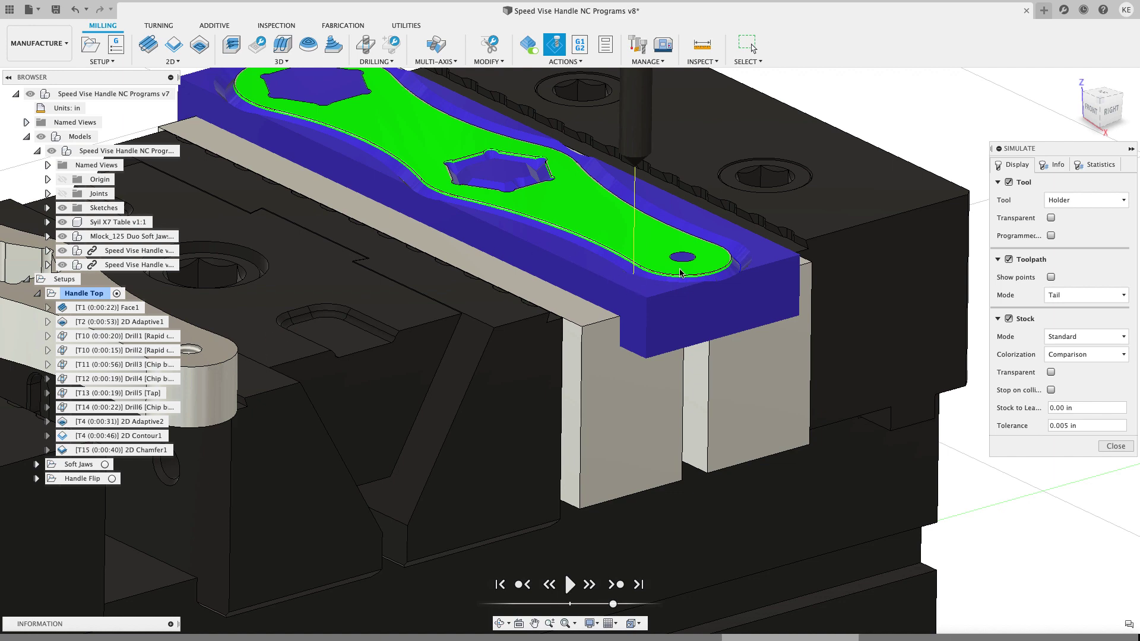
scroll(683, 273, down, 2)
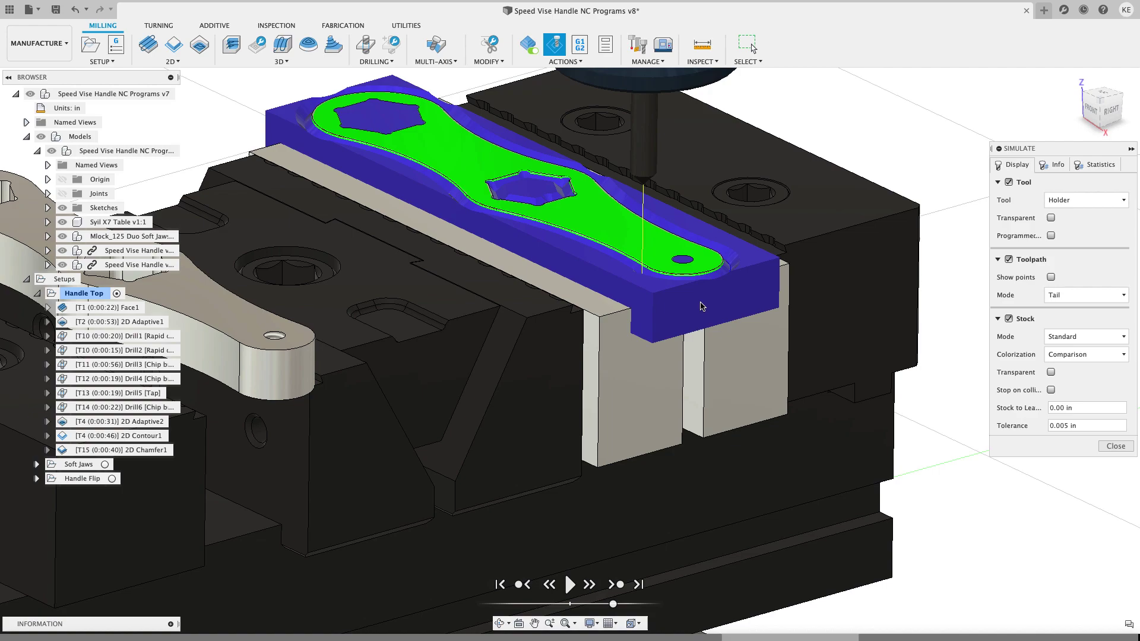
scroll(695, 297, down, 3)
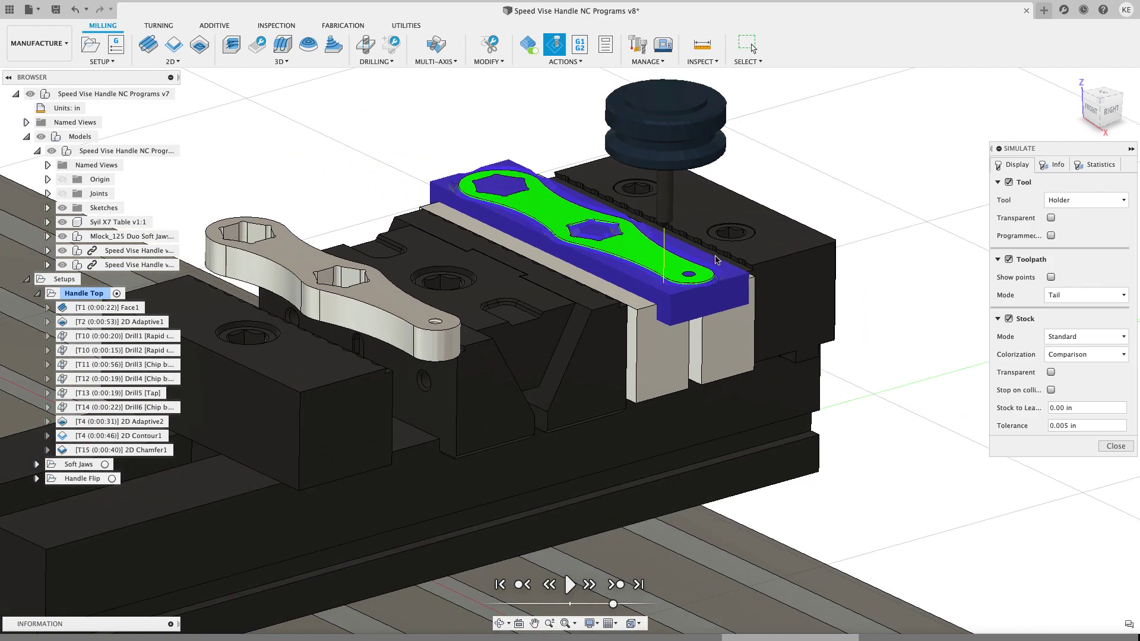
scroll(713, 267, up, 4)
scroll(710, 280, down, 2)
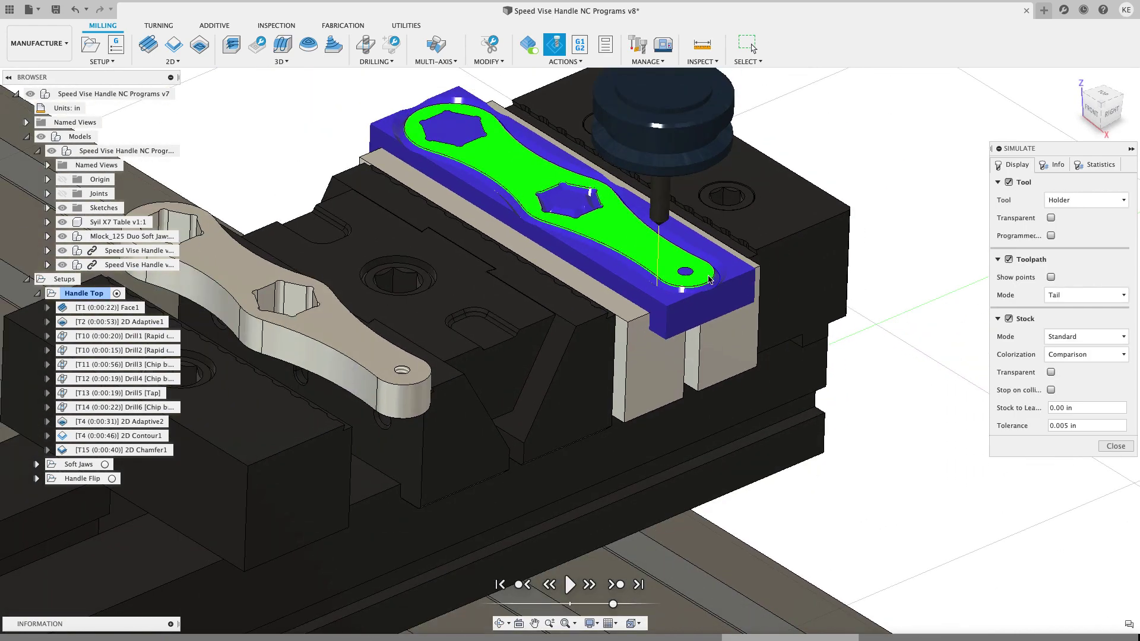
shift+middle_drag(710, 279, 890, 196)
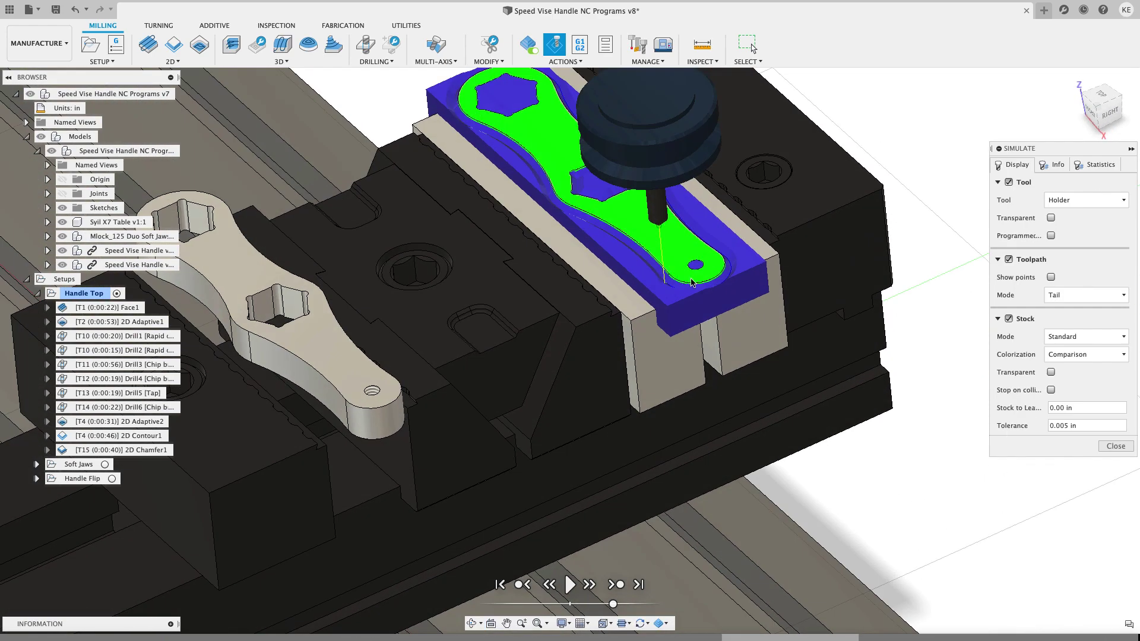
click(1100, 113)
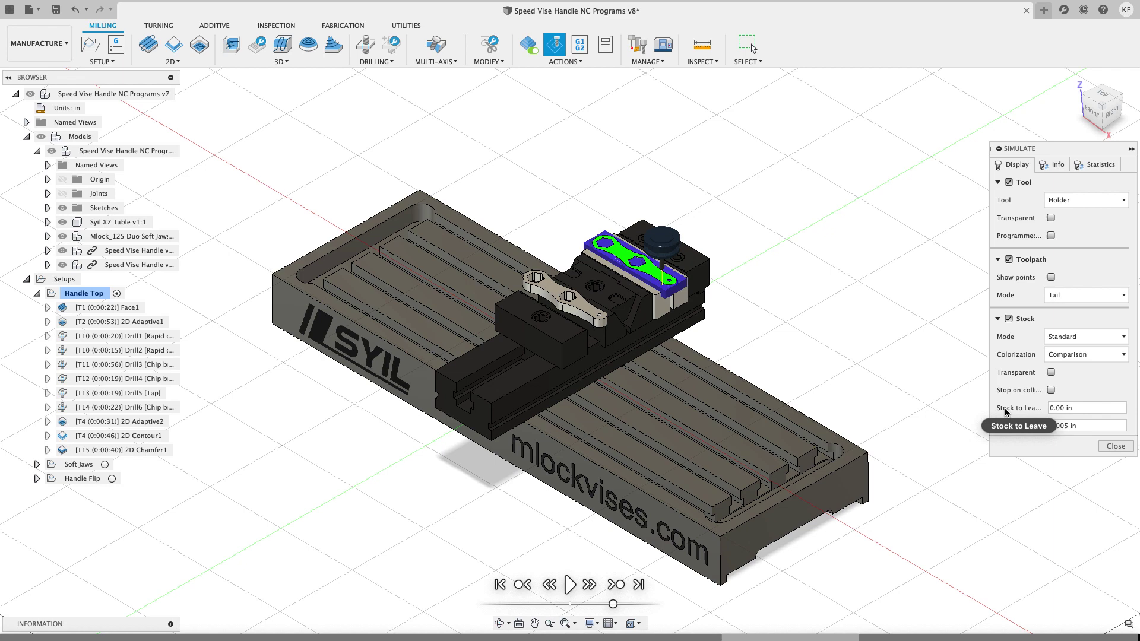
Close the simulation, clear the selection and collapse the Handle Top operations.
click(1115, 446)
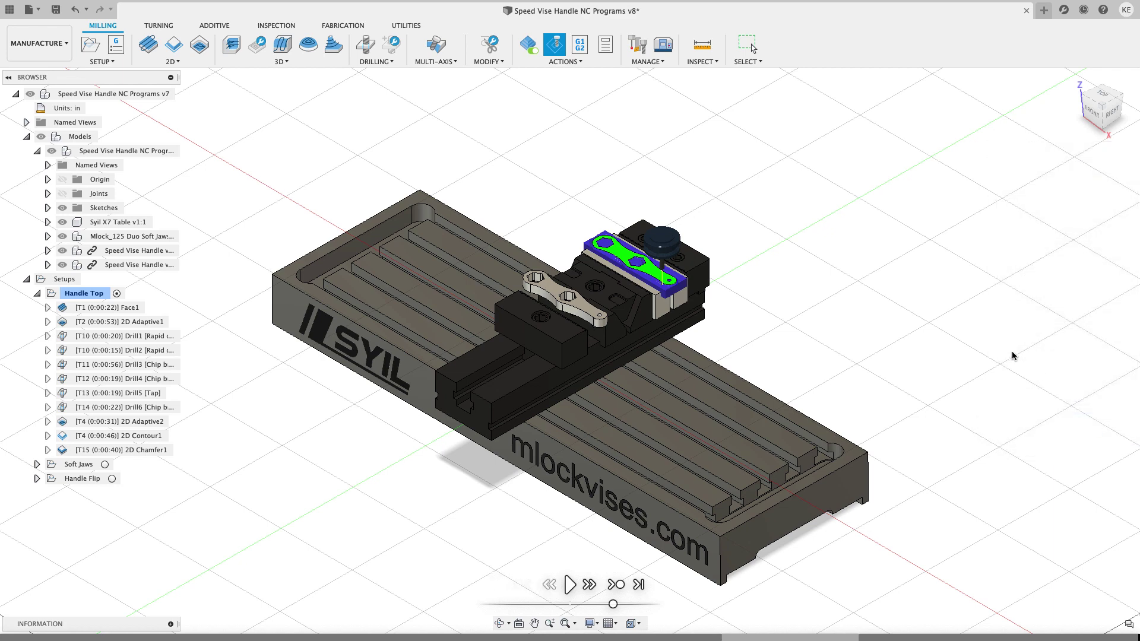
click(775, 290)
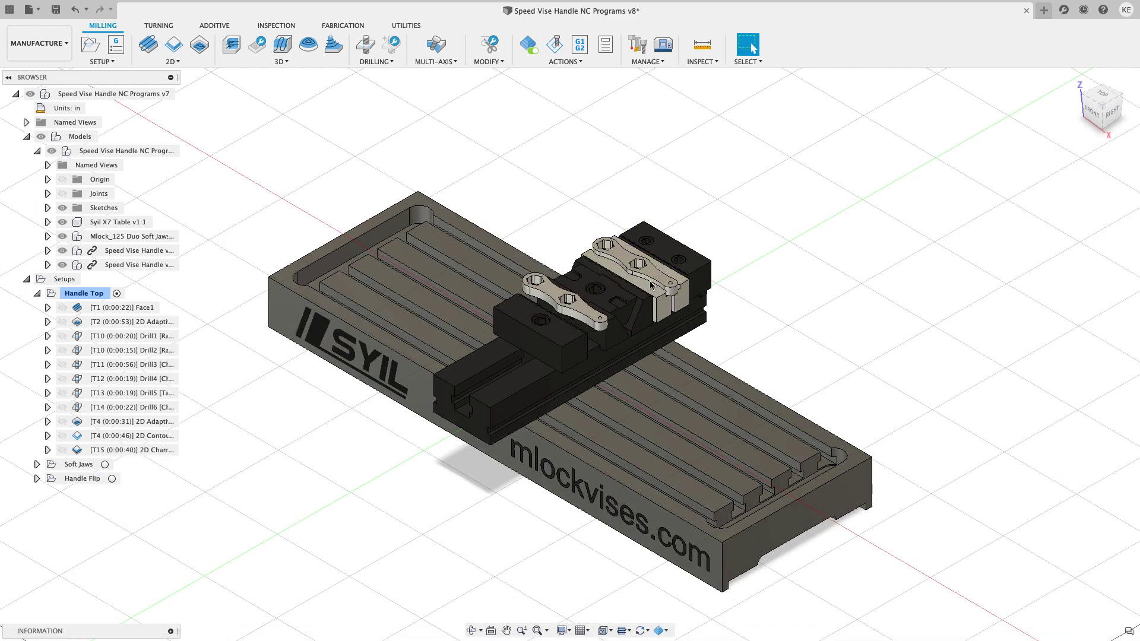
click(37, 293)
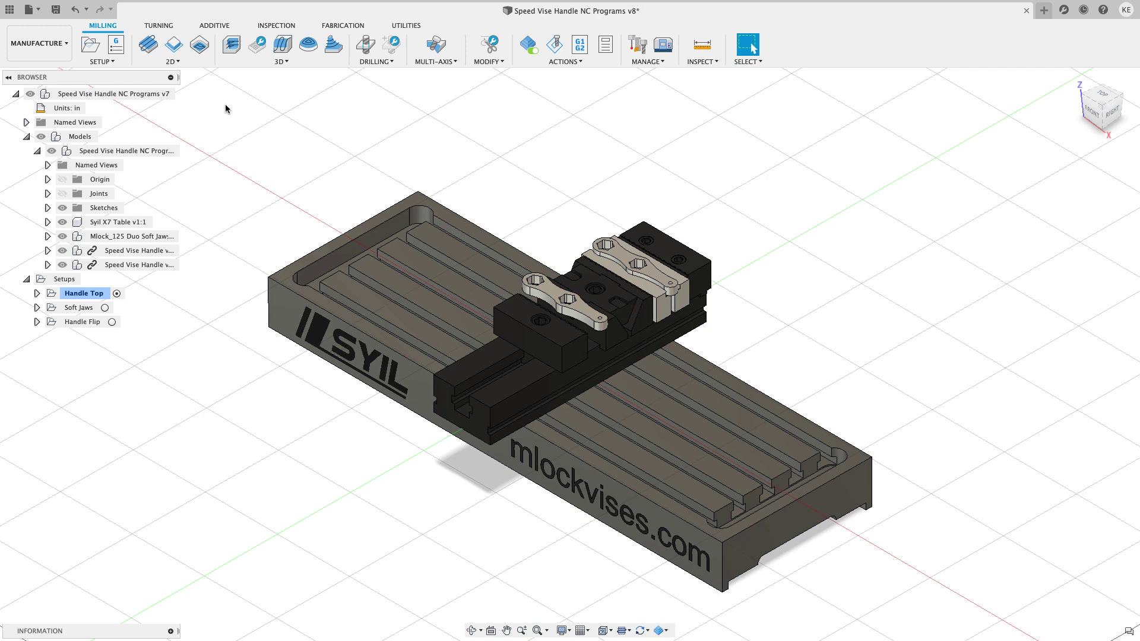
Create NCProgram1 with all Handle Top and Soft Jaws operations, keeping Reorder to Minimize Tool Changes on.
click(116, 49)
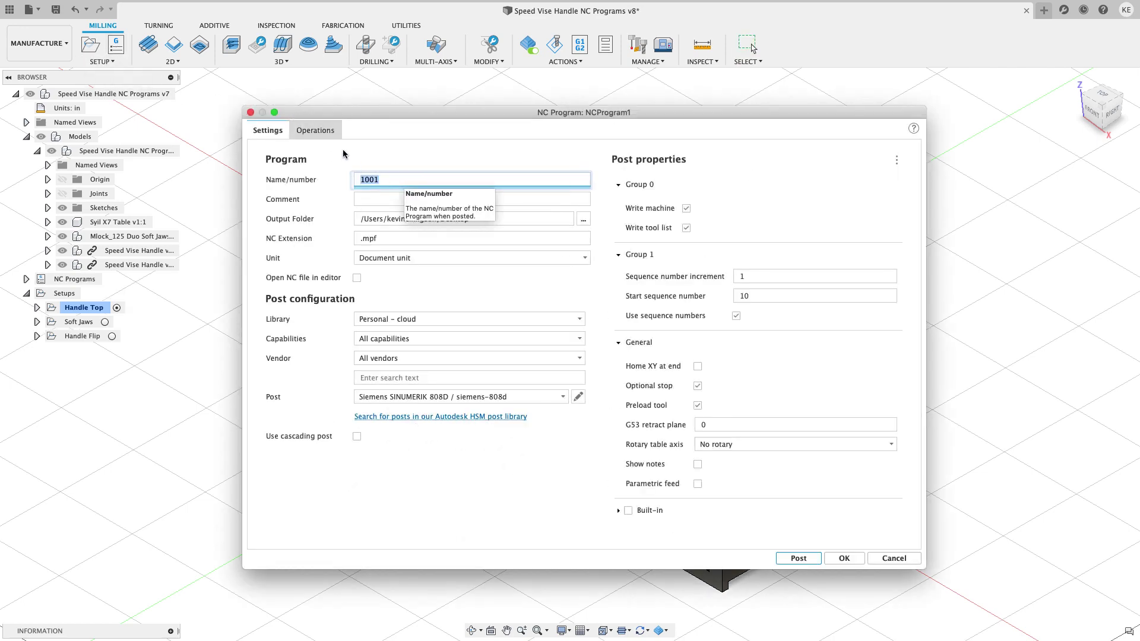
click(321, 133)
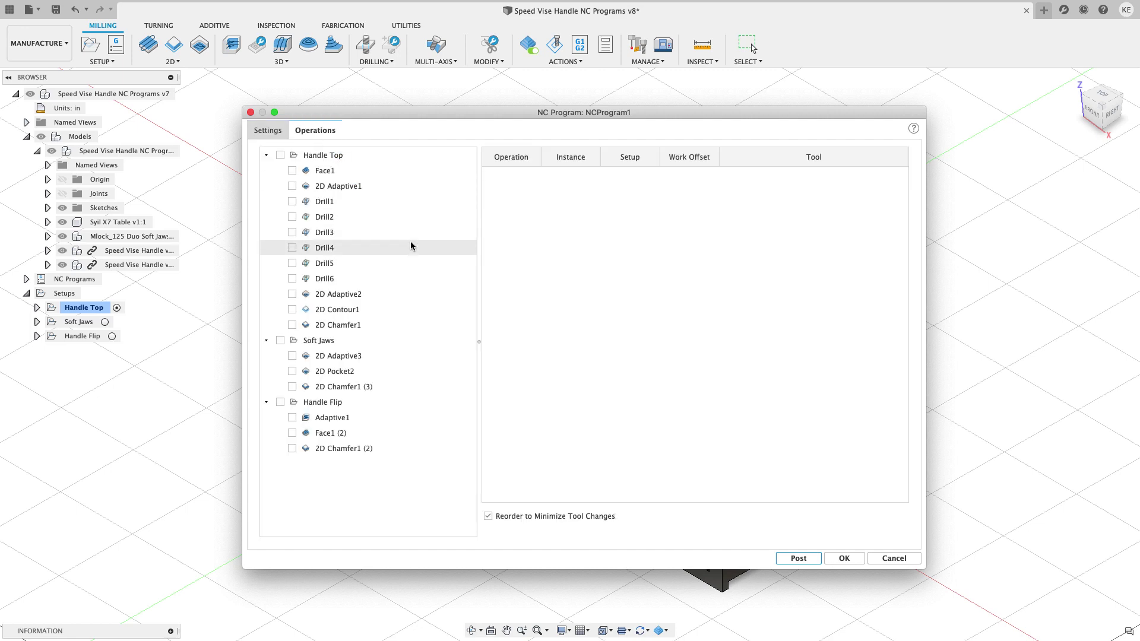
click(280, 155)
click(280, 340)
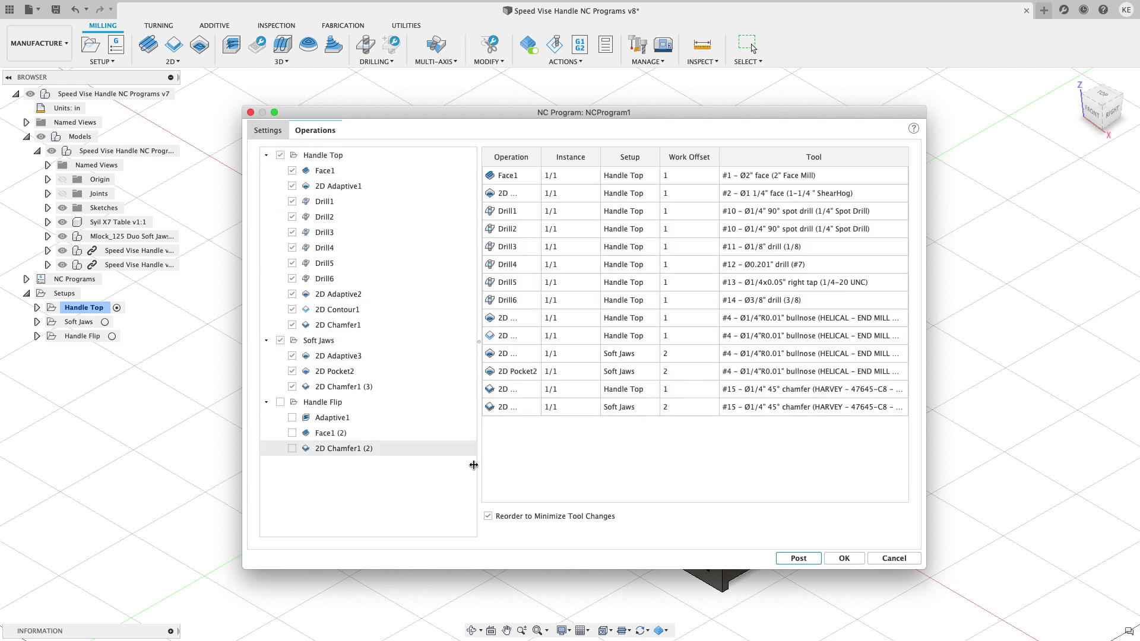
click(488, 516)
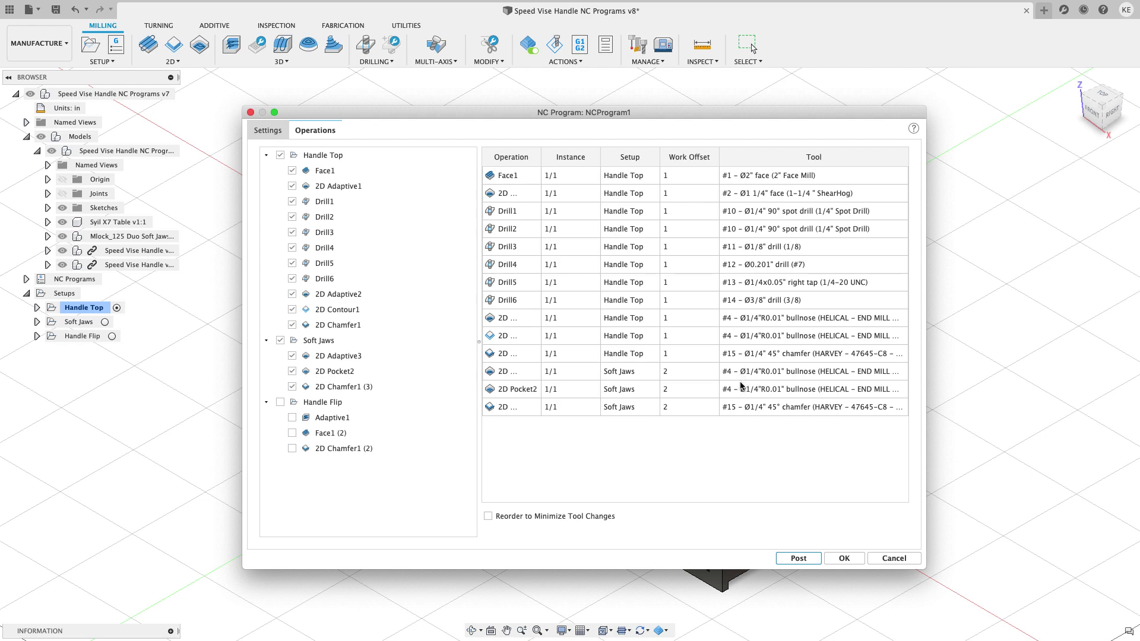
click(488, 517)
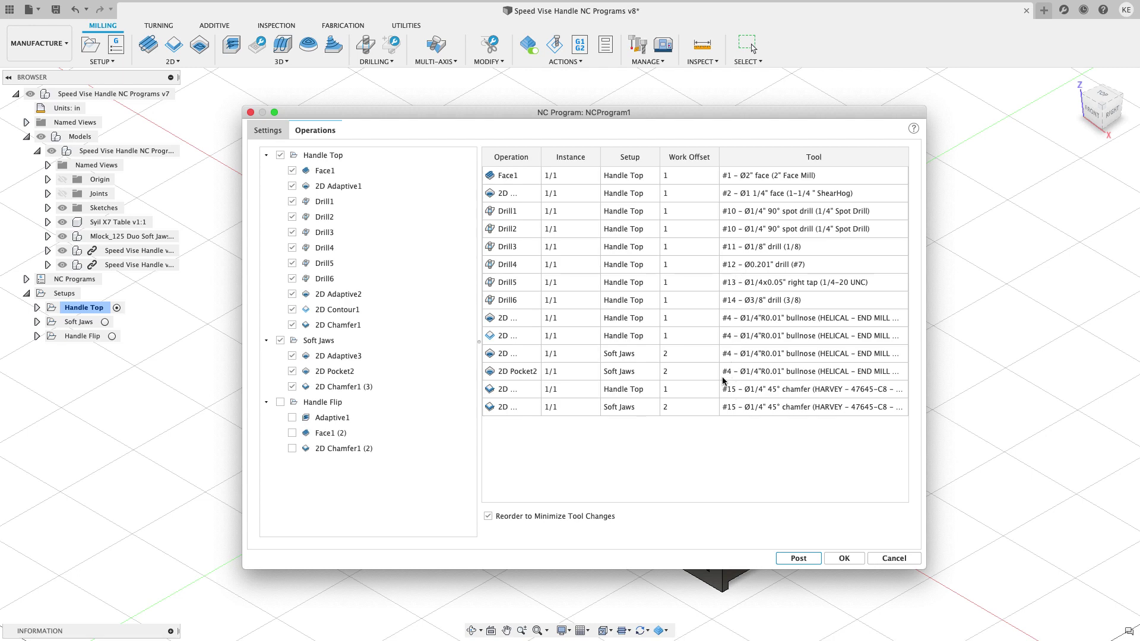
click(843, 558)
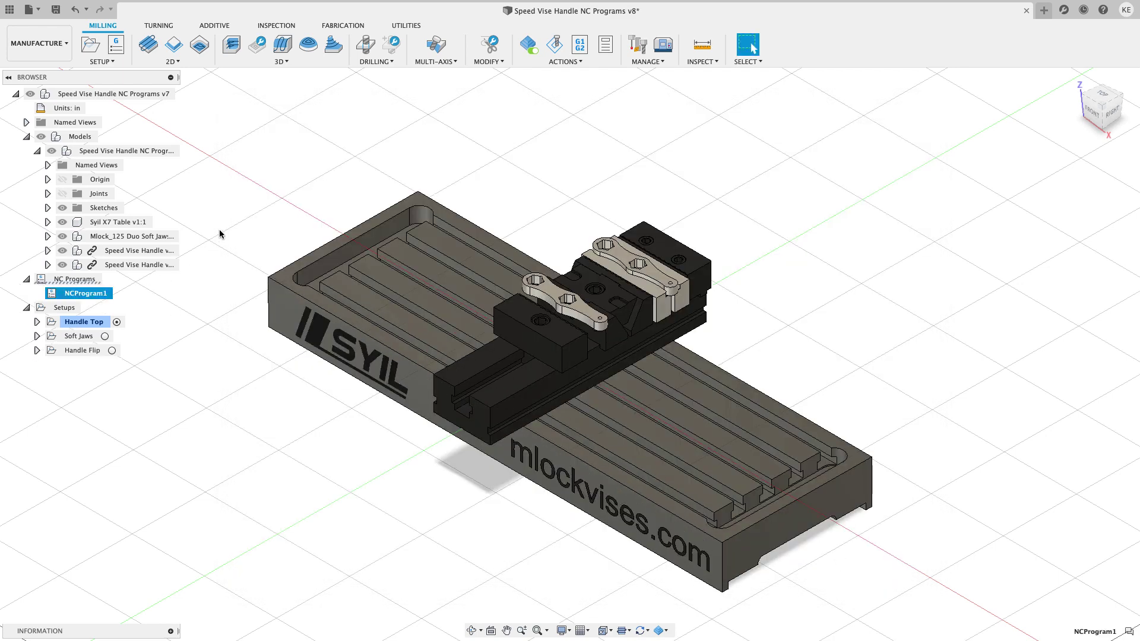
Simulate NCProgram1 with the finished handle hidden, stepping through operations, then close it.
click(554, 44)
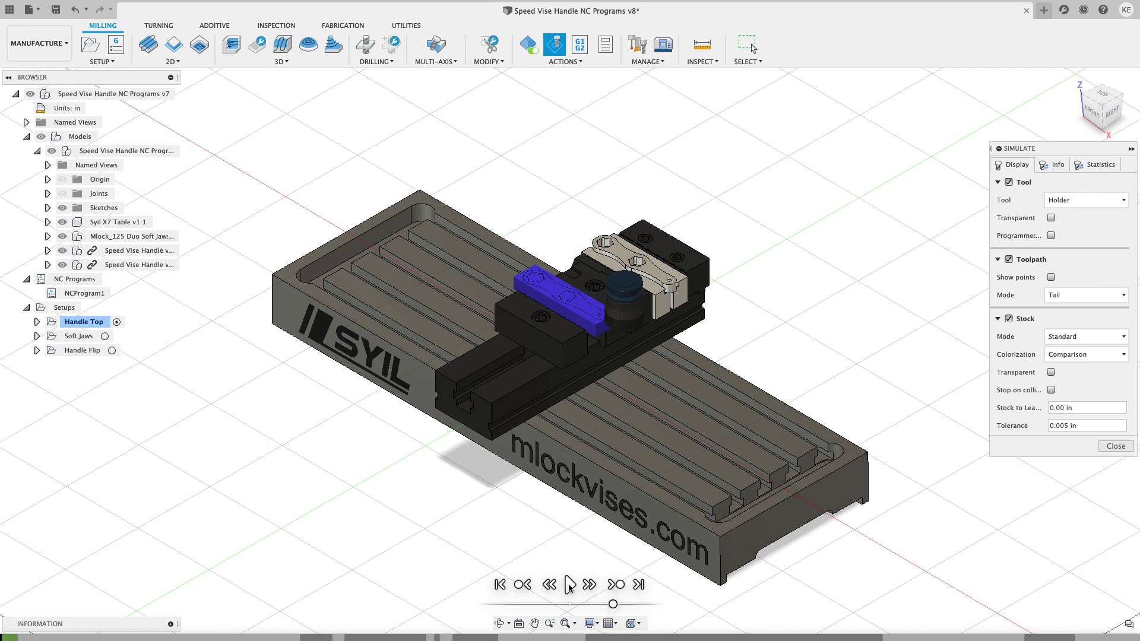
scroll(610, 295, up, 5)
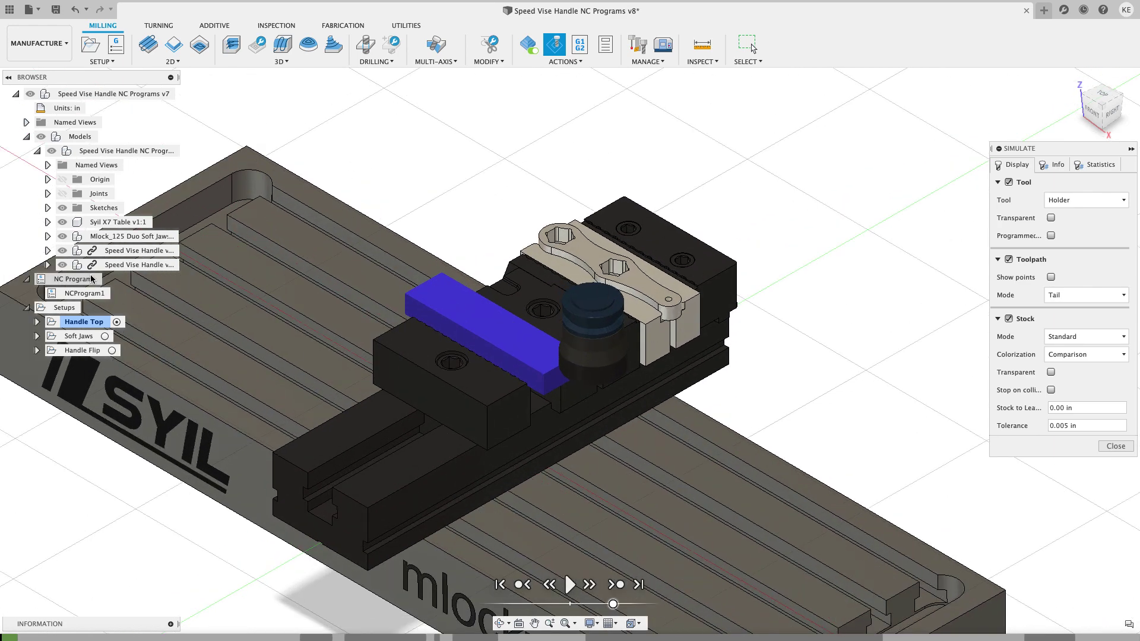
click(62, 264)
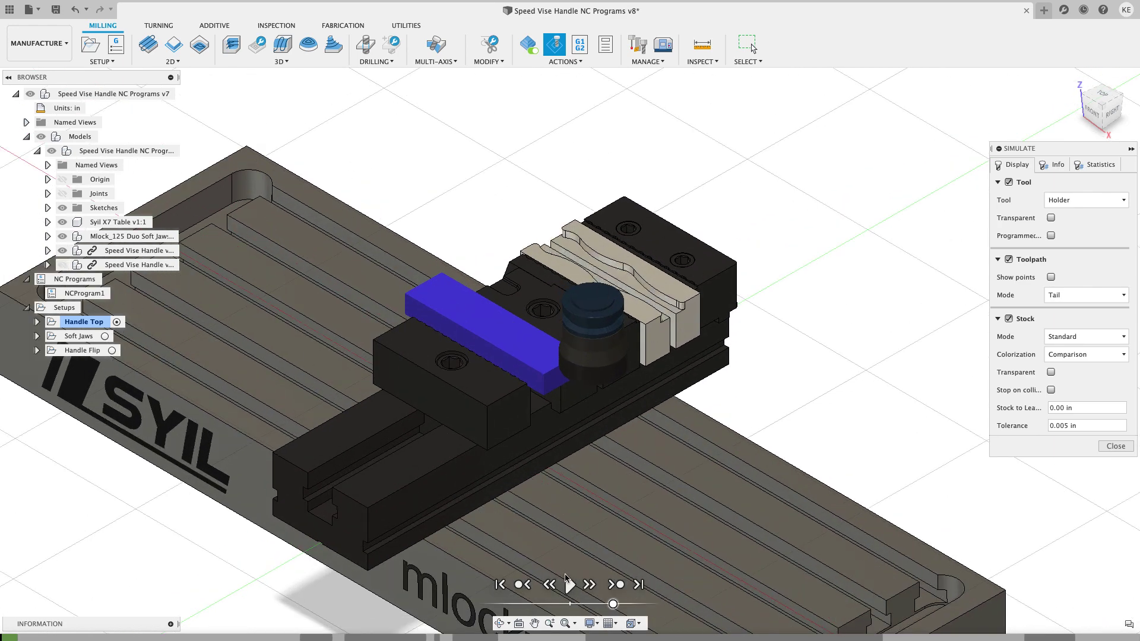
click(568, 581)
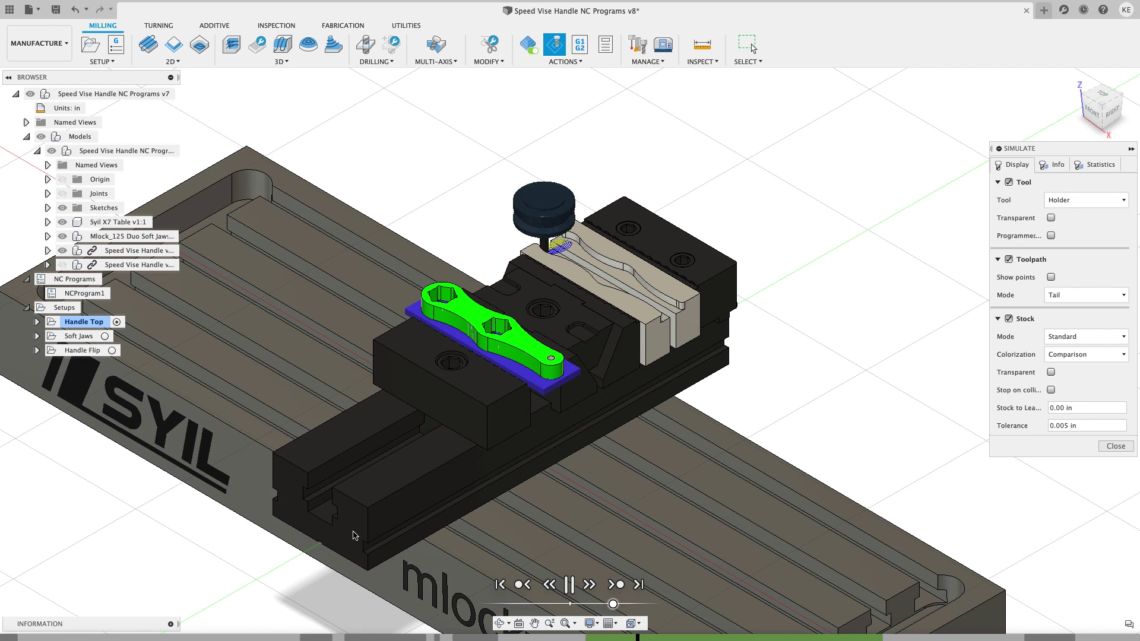
click(37, 336)
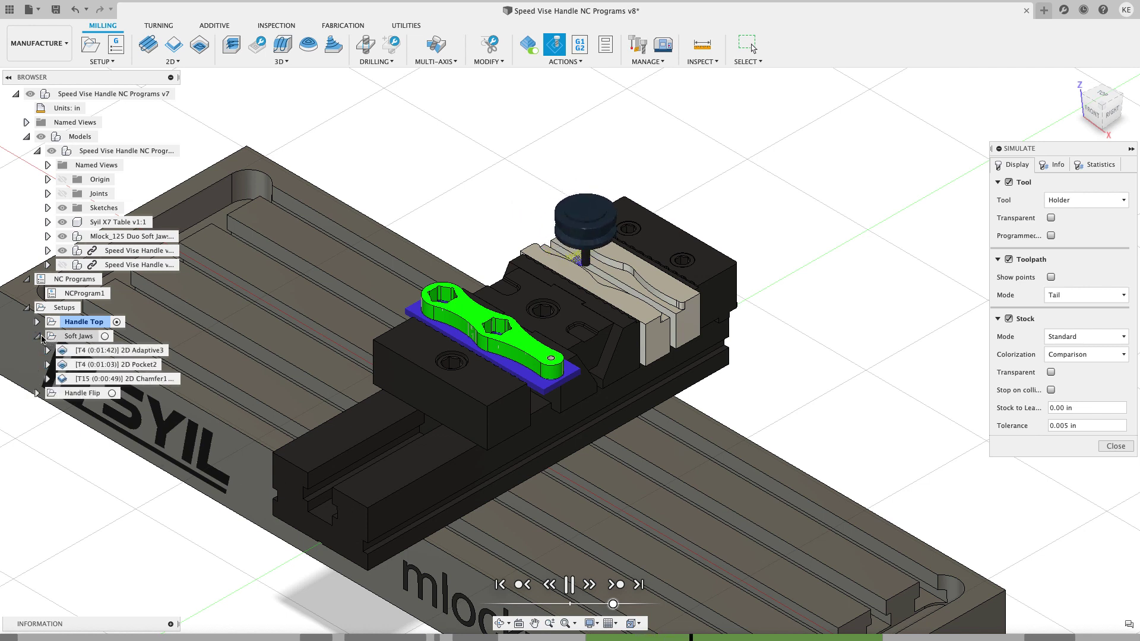
click(38, 336)
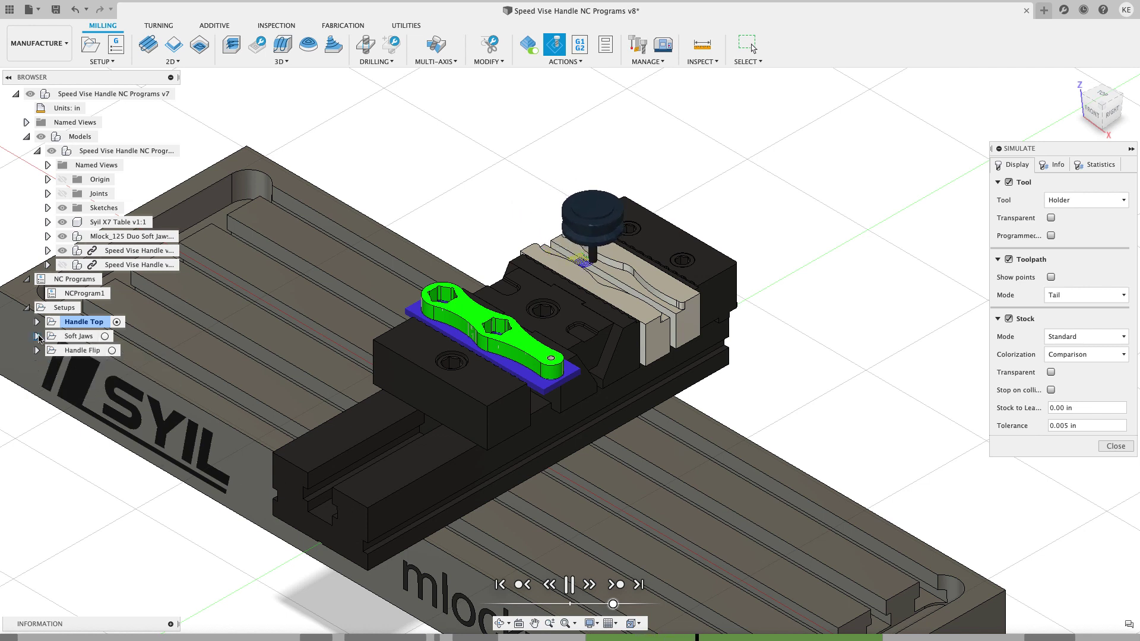
click(616, 585)
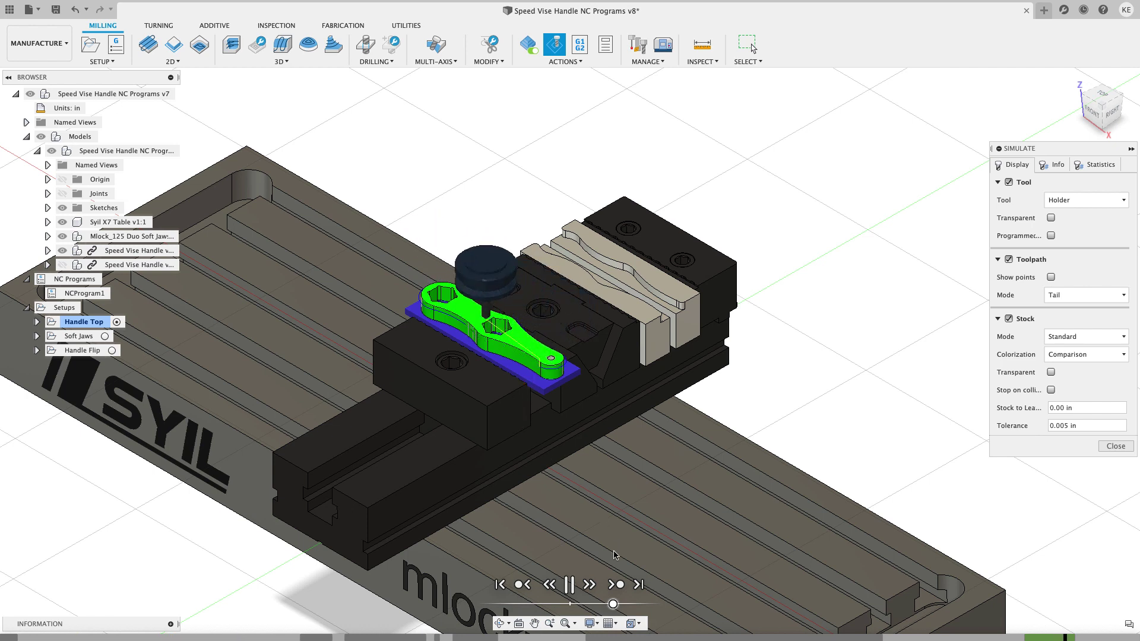
click(616, 585)
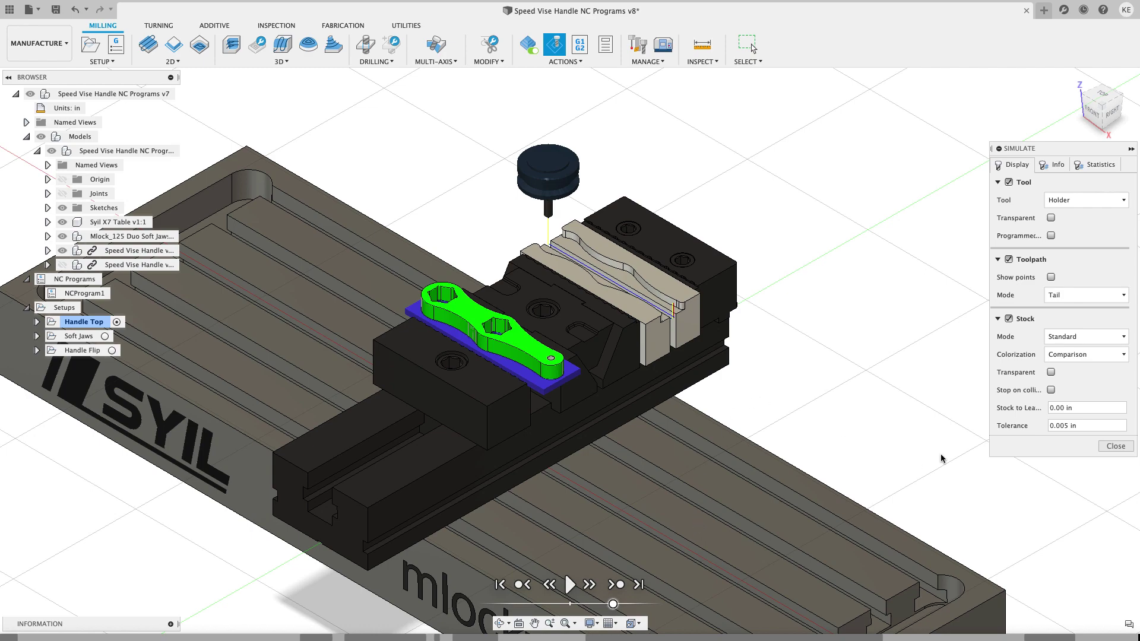
click(1115, 446)
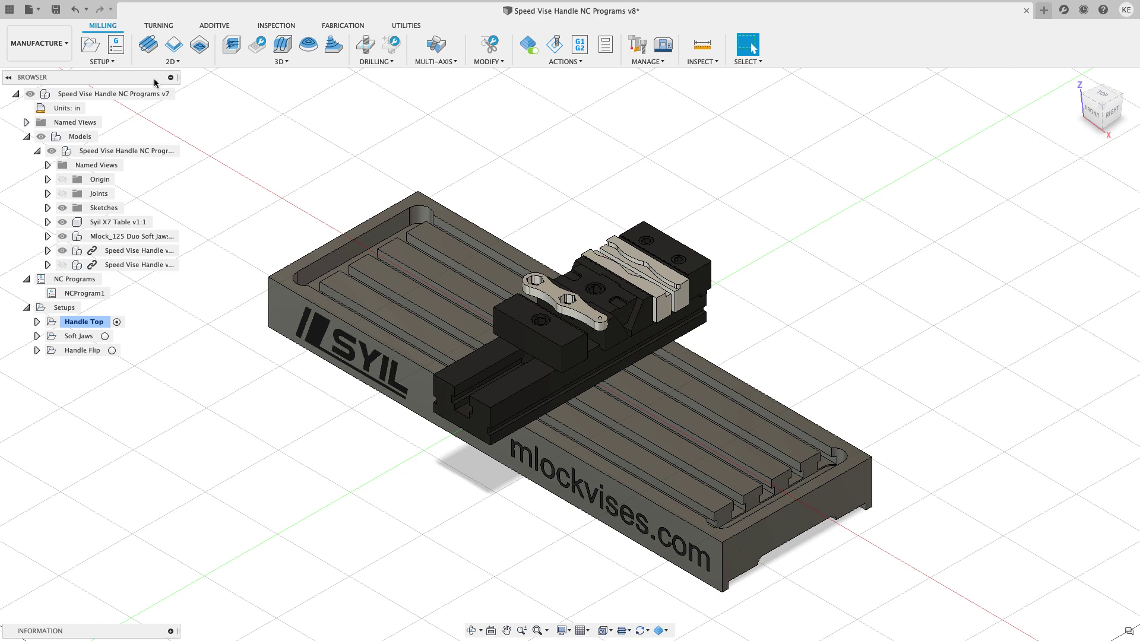
Create NC program number 1002 with all Handle Top and Handle Flip operations.
click(115, 44)
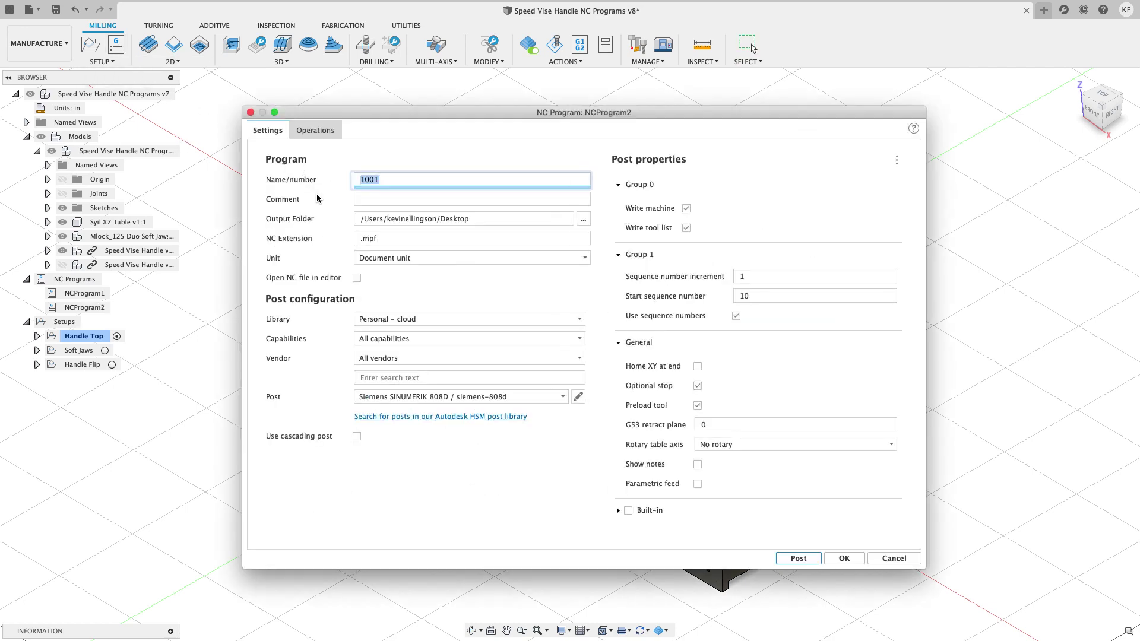
click(386, 183)
key(BackSpace)
text(2)
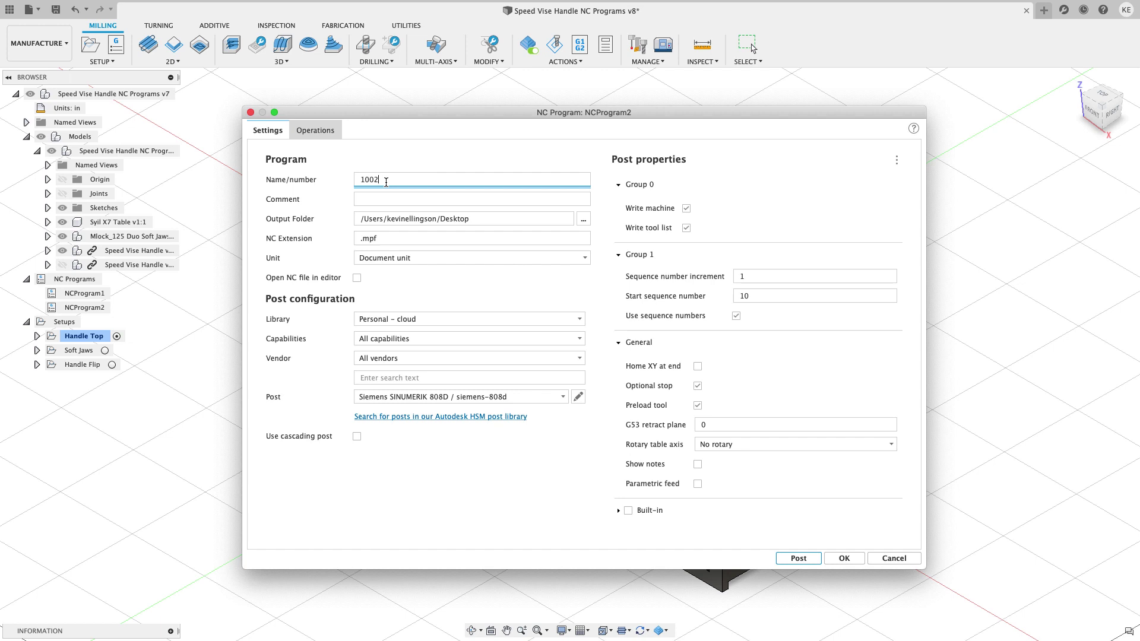
click(315, 130)
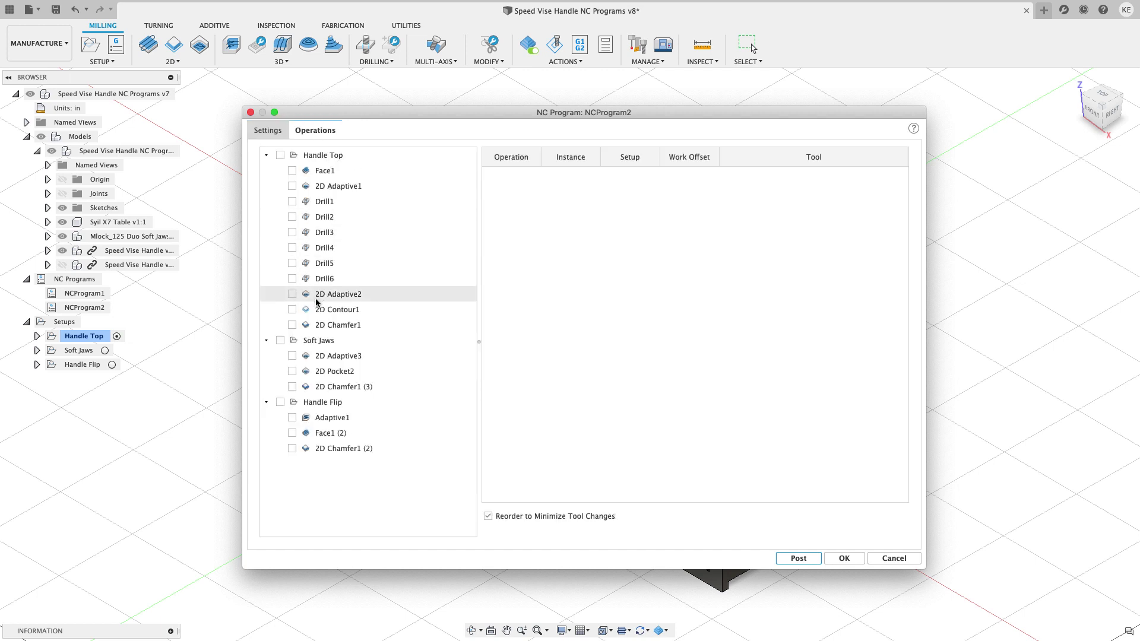
click(280, 156)
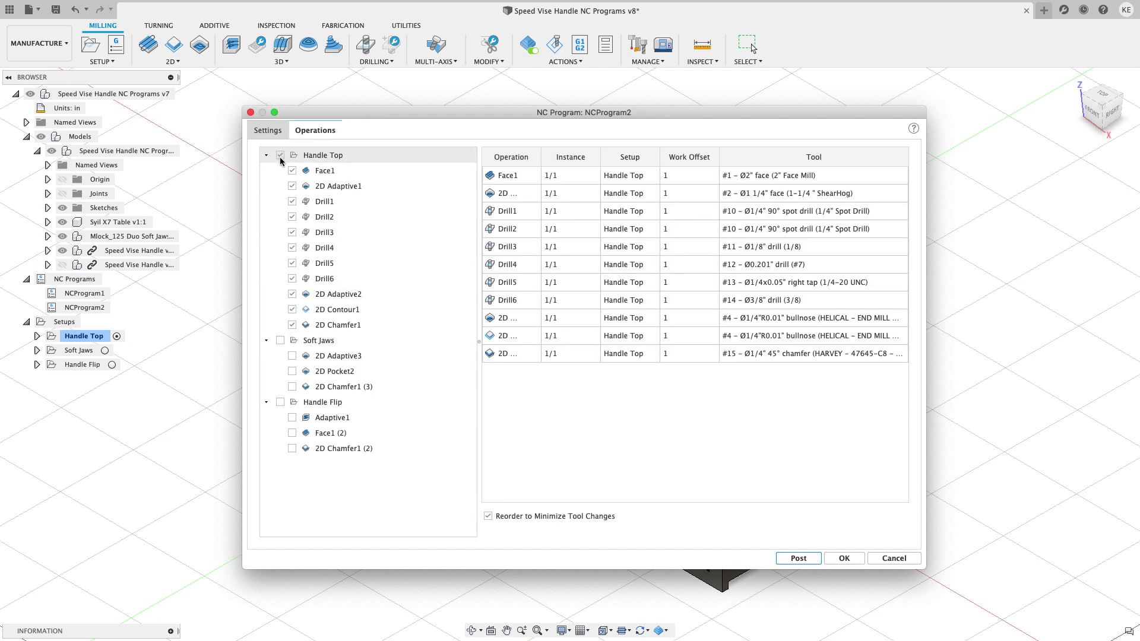
click(281, 402)
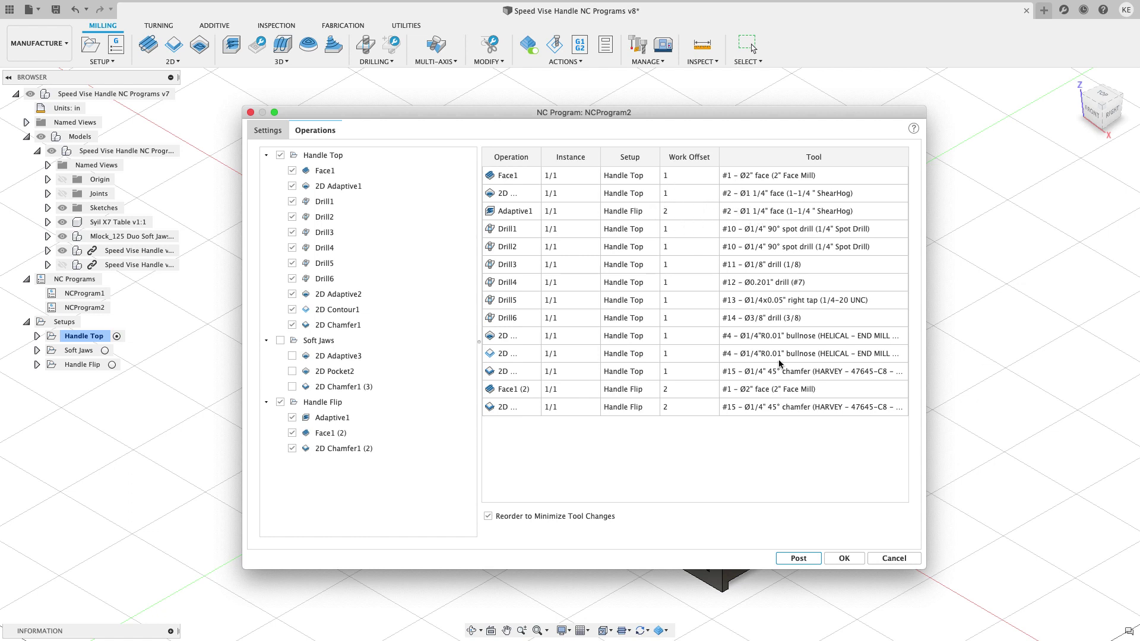
click(840, 558)
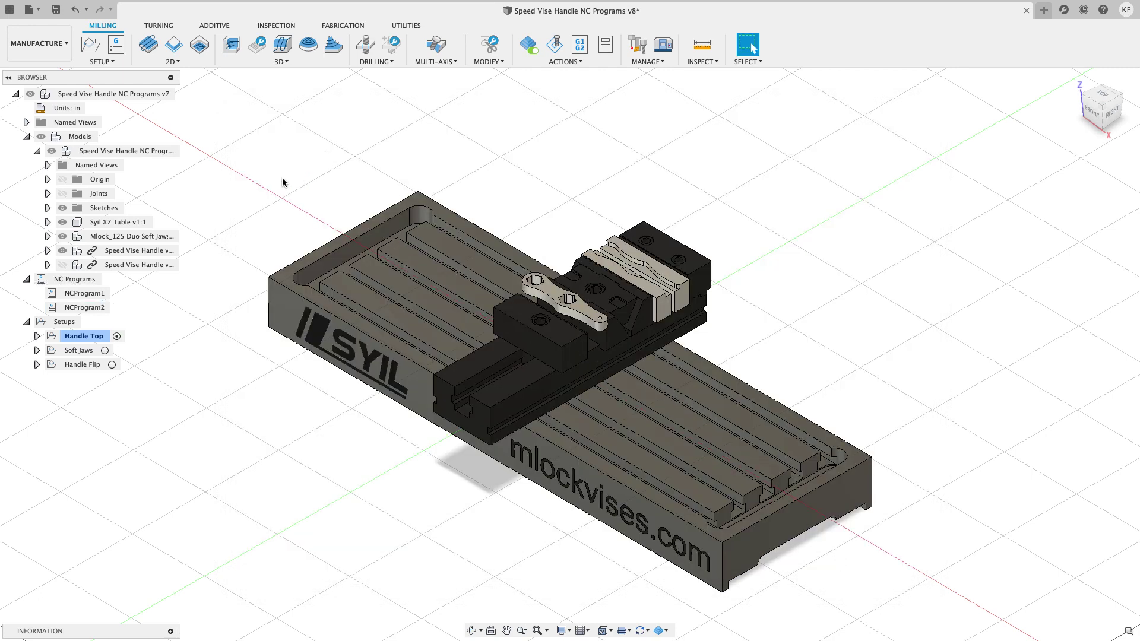
Start the NCProgram2 simulation with the second speed vise handle body visible.
click(109, 310)
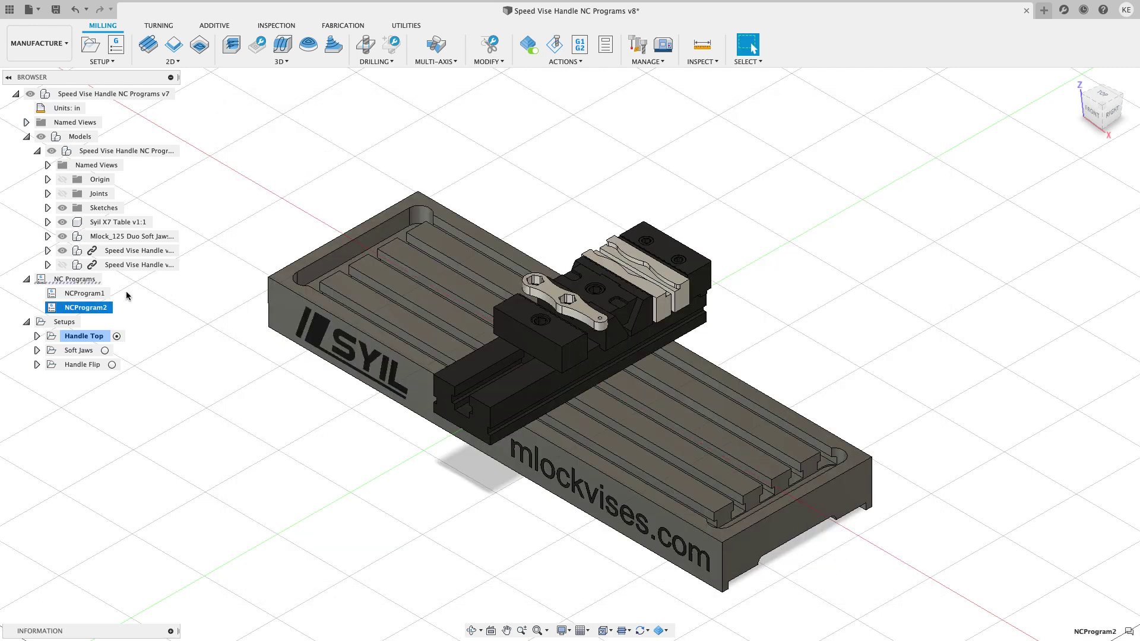
click(63, 265)
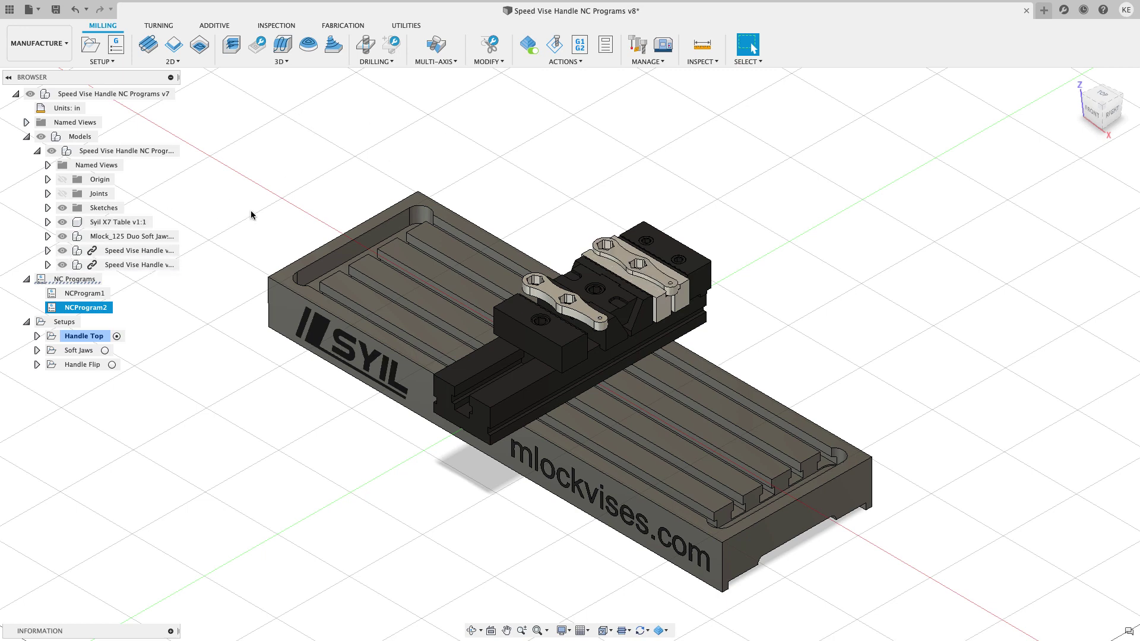
click(558, 42)
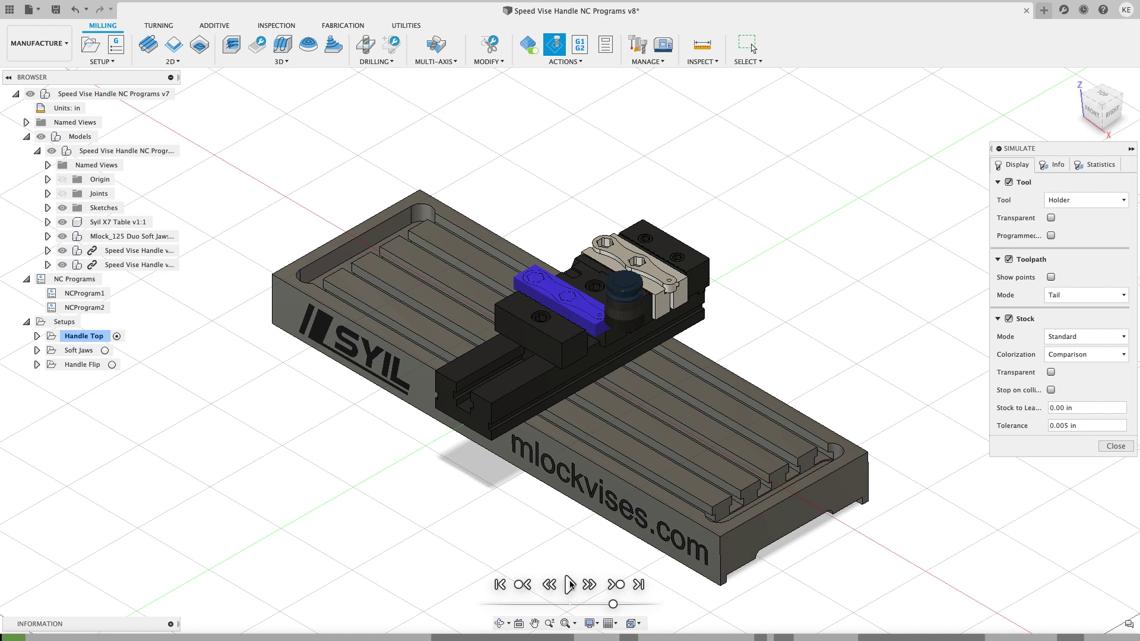
click(570, 585)
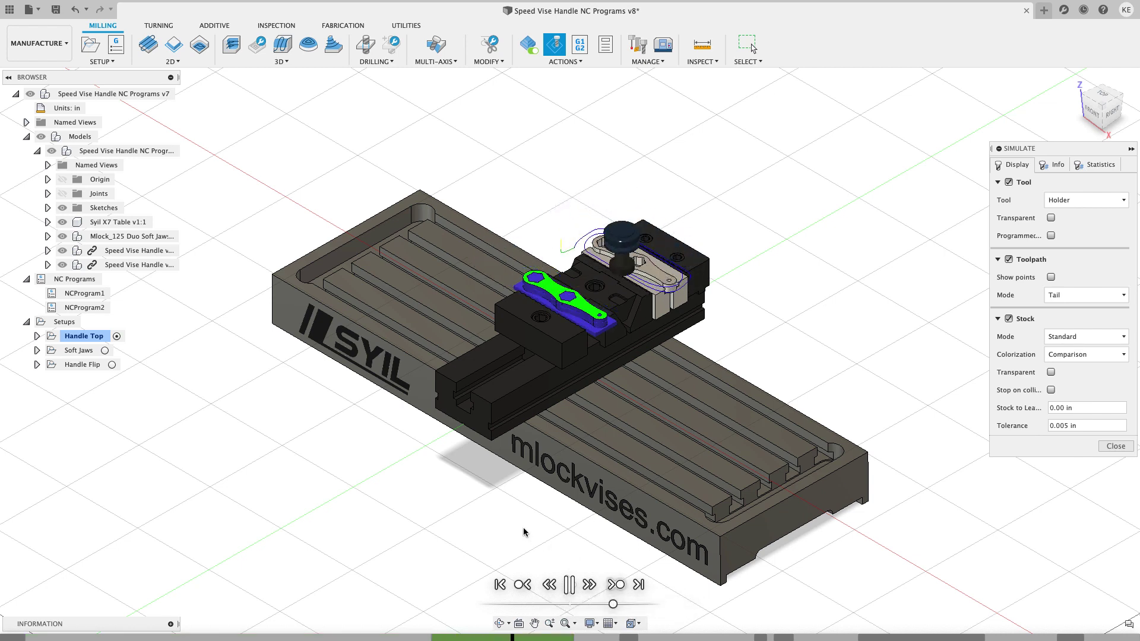
Step through each top operation into the flipped handle's operations, then exit the simulation.
click(621, 584)
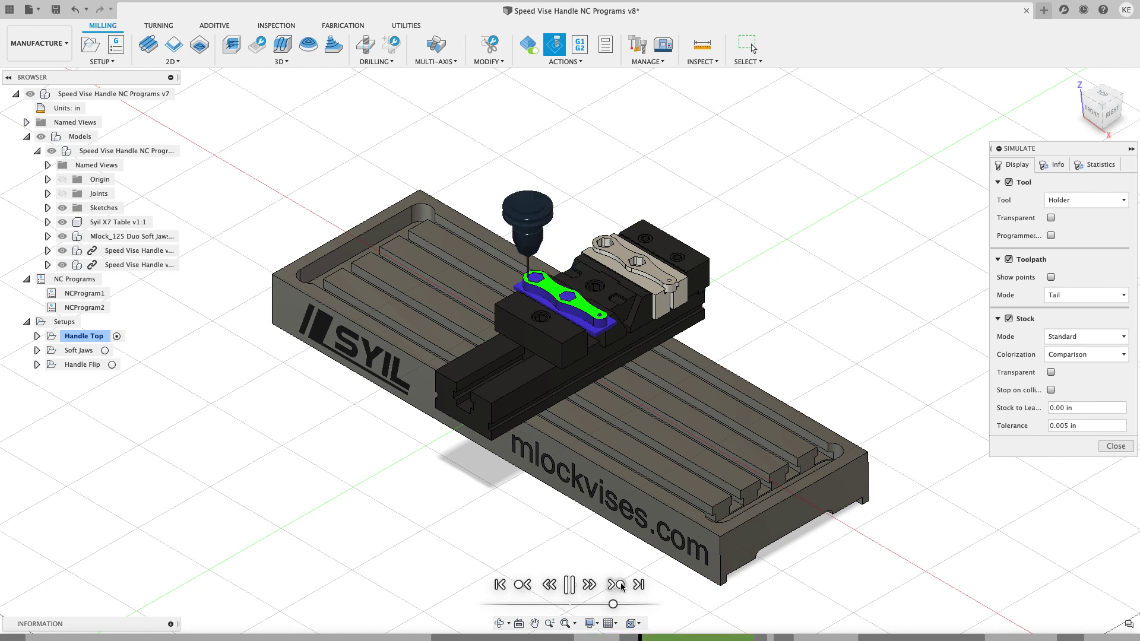
click(618, 584)
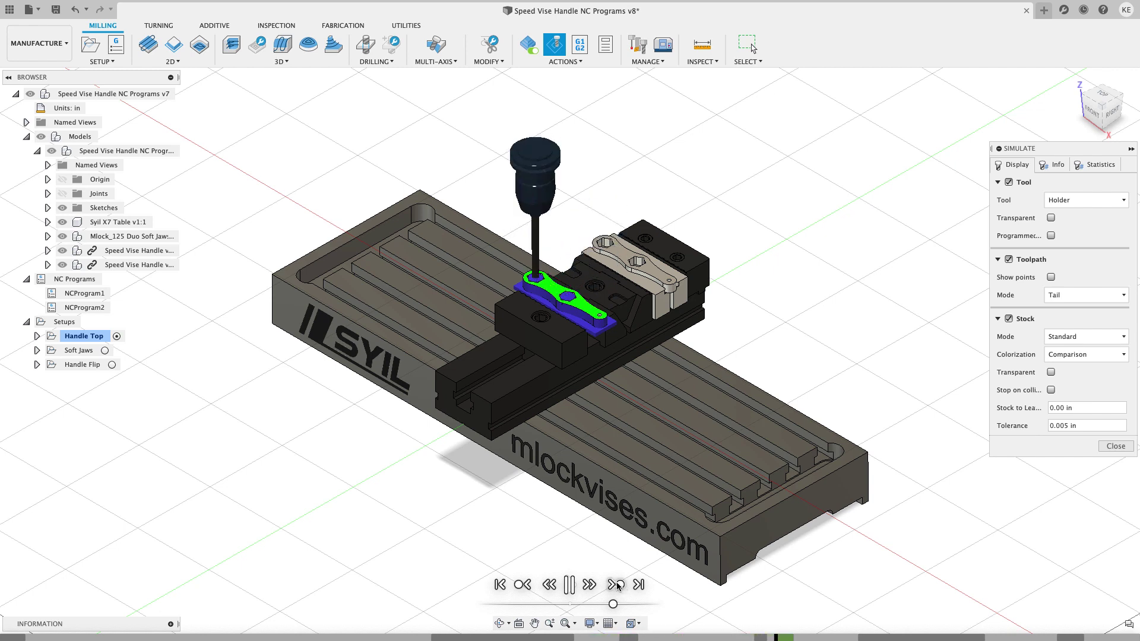
click(618, 585)
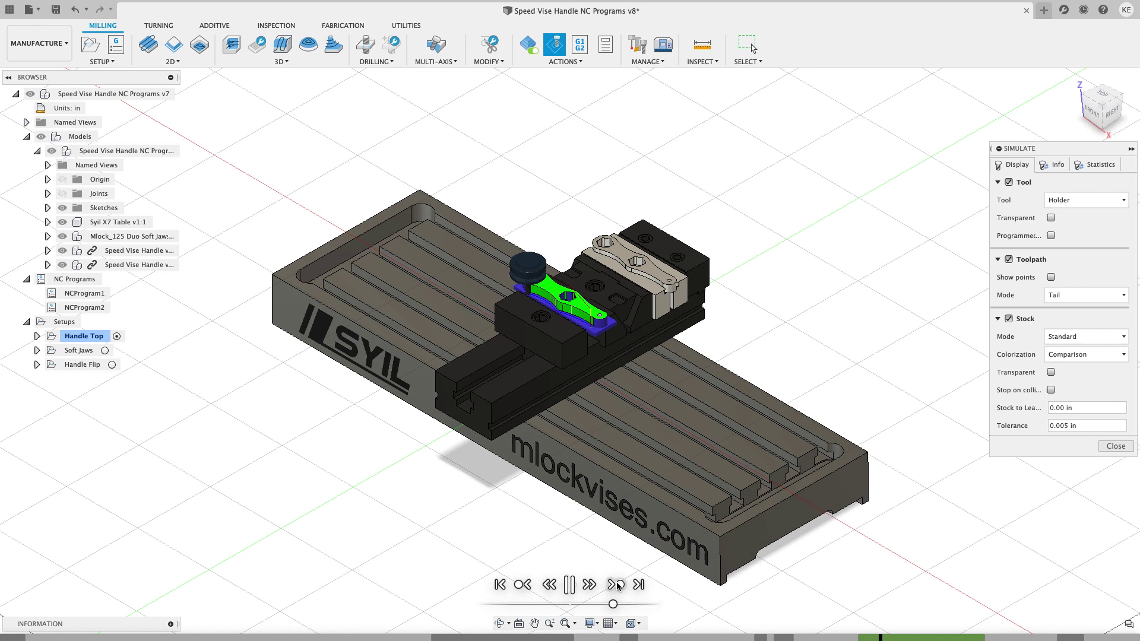
click(619, 585)
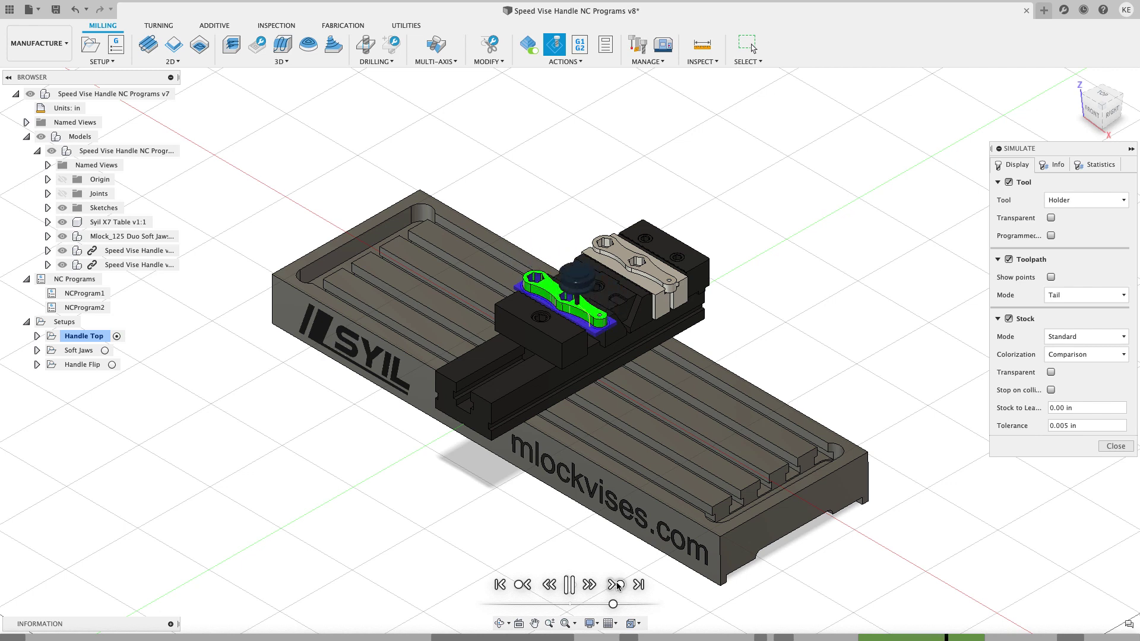
click(618, 584)
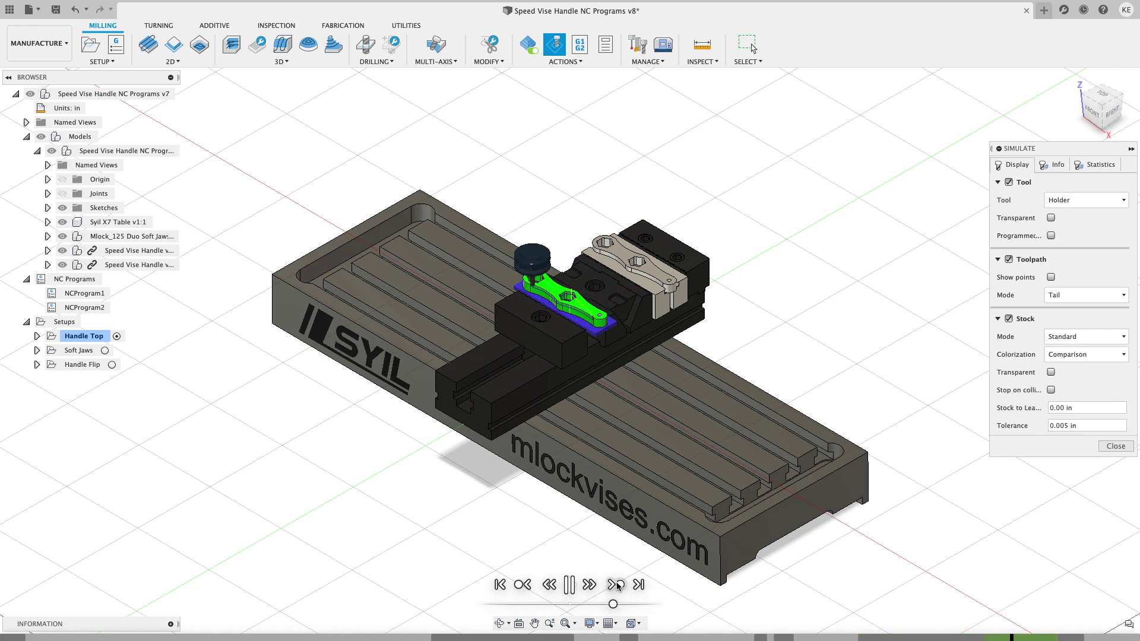
click(618, 584)
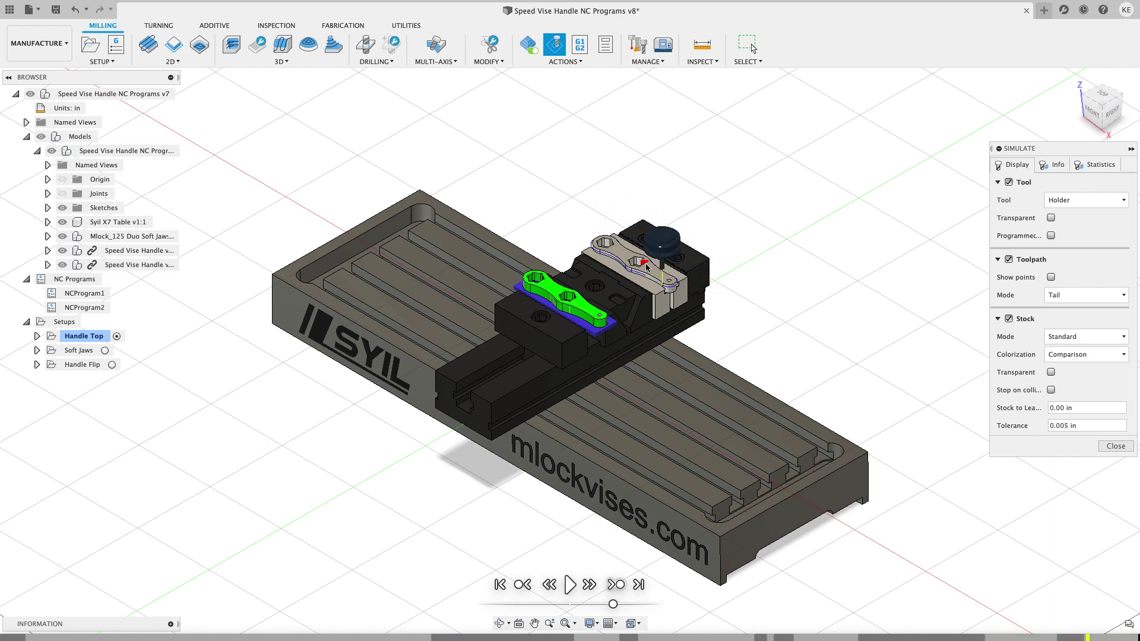
scroll(647, 267, up, 5)
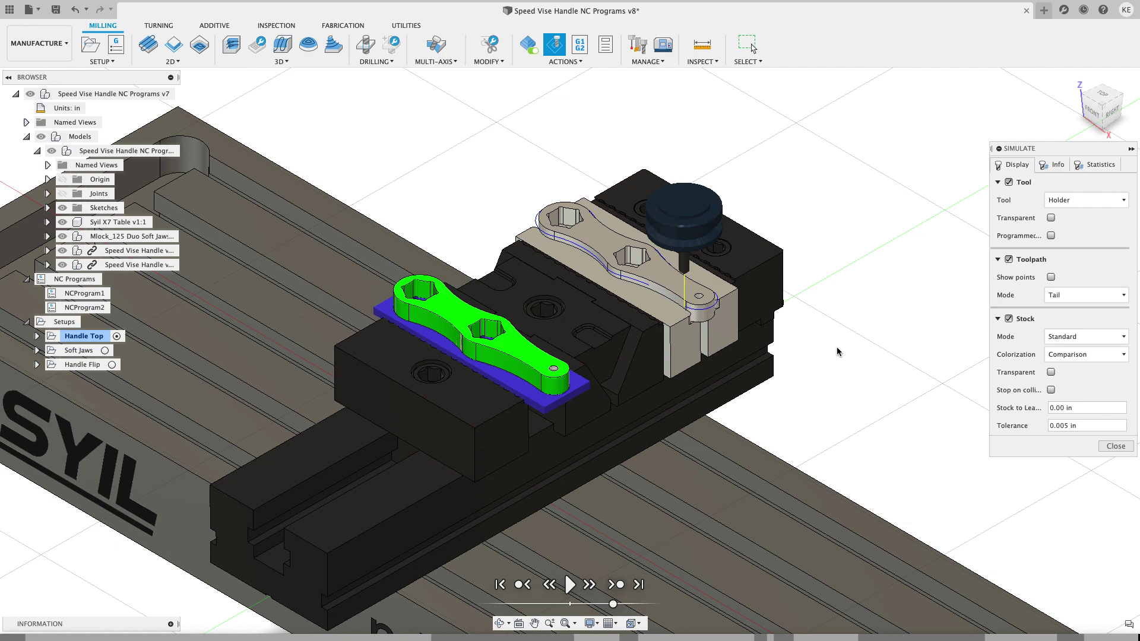
click(1108, 444)
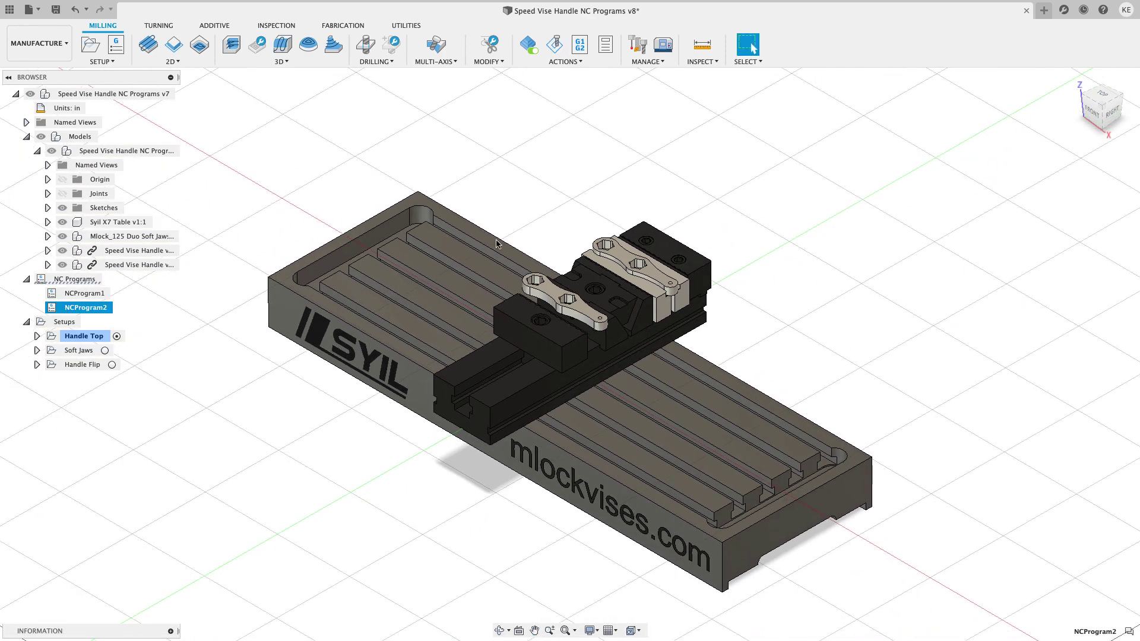
click(85, 293)
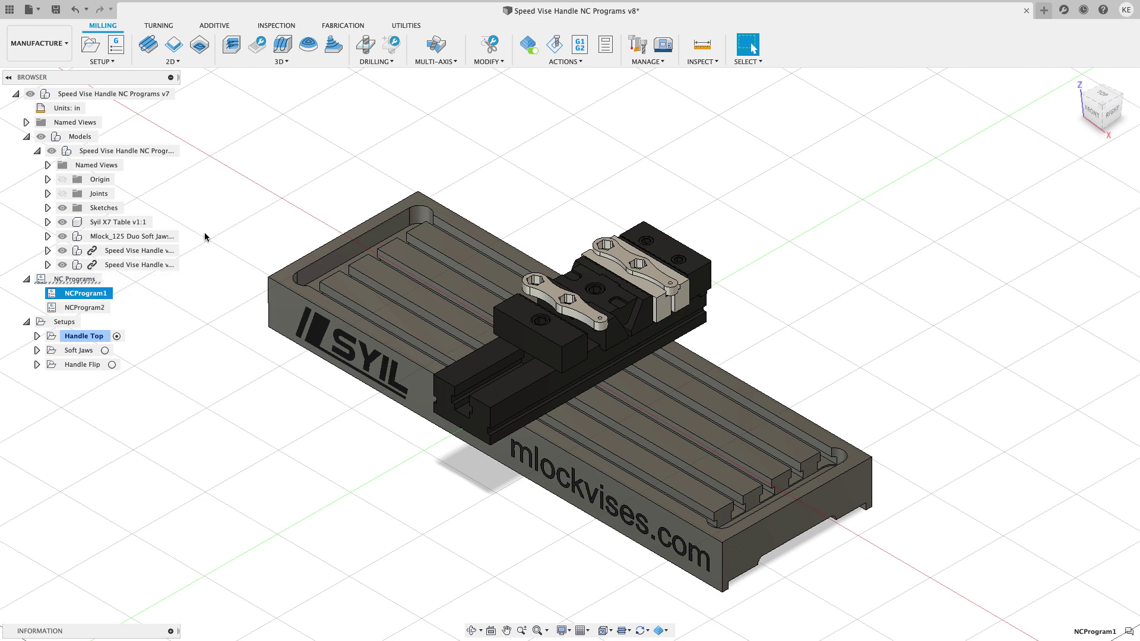
right_click(102, 295)
click(126, 299)
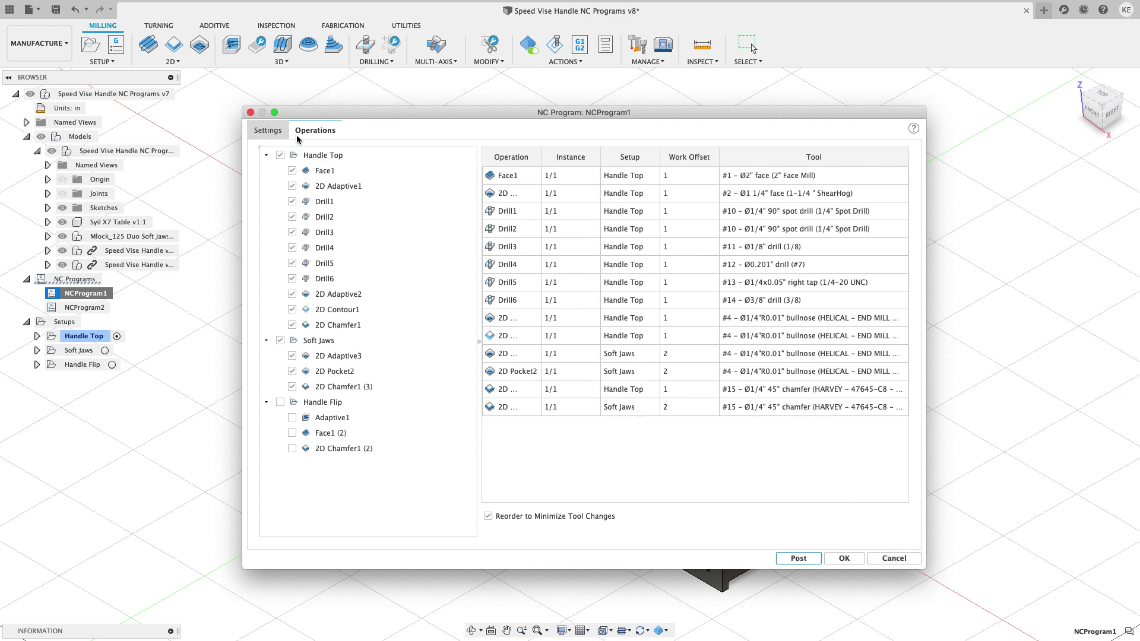
click(278, 132)
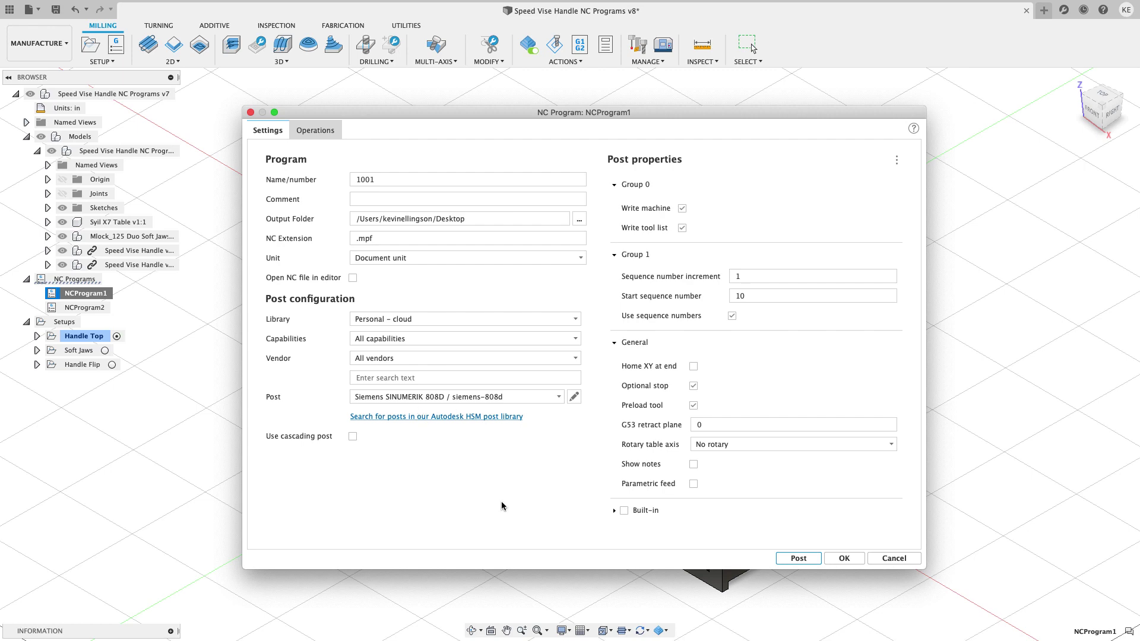
click(892, 559)
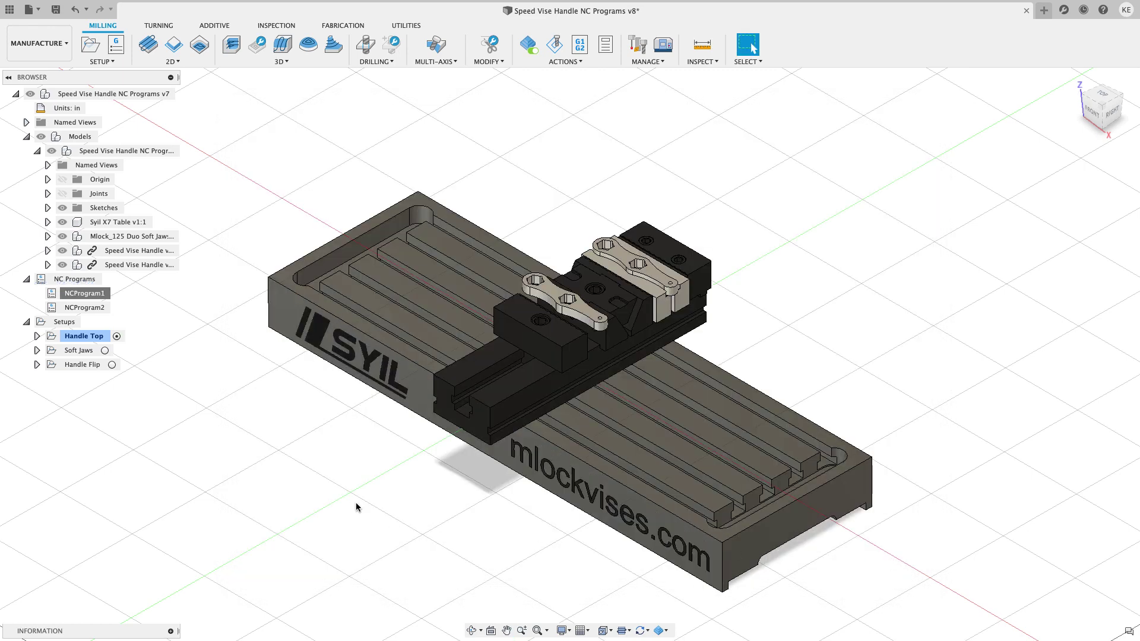